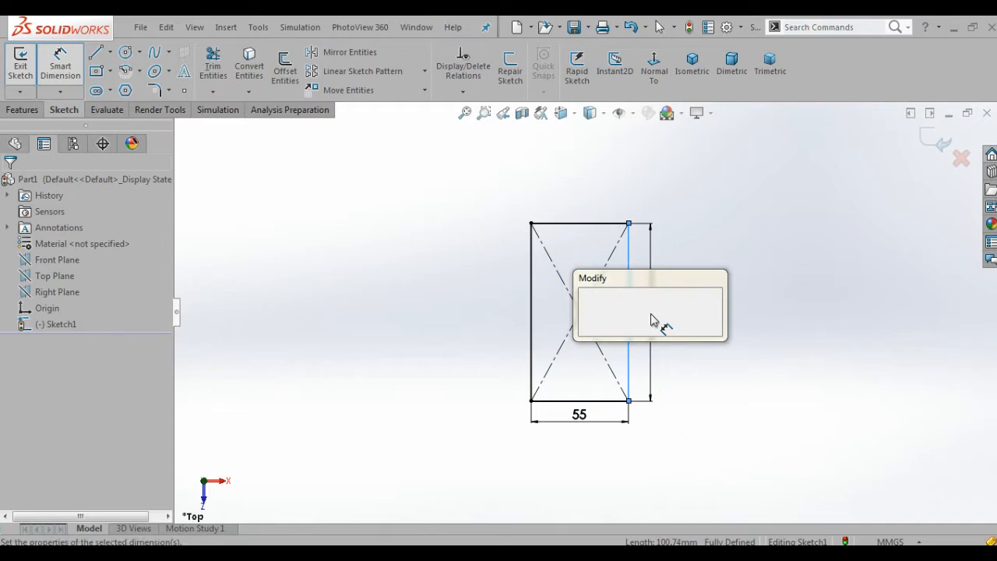
- Set the long side of the centre rectangle to 95 mm
type("95")
left_click(589, 309)
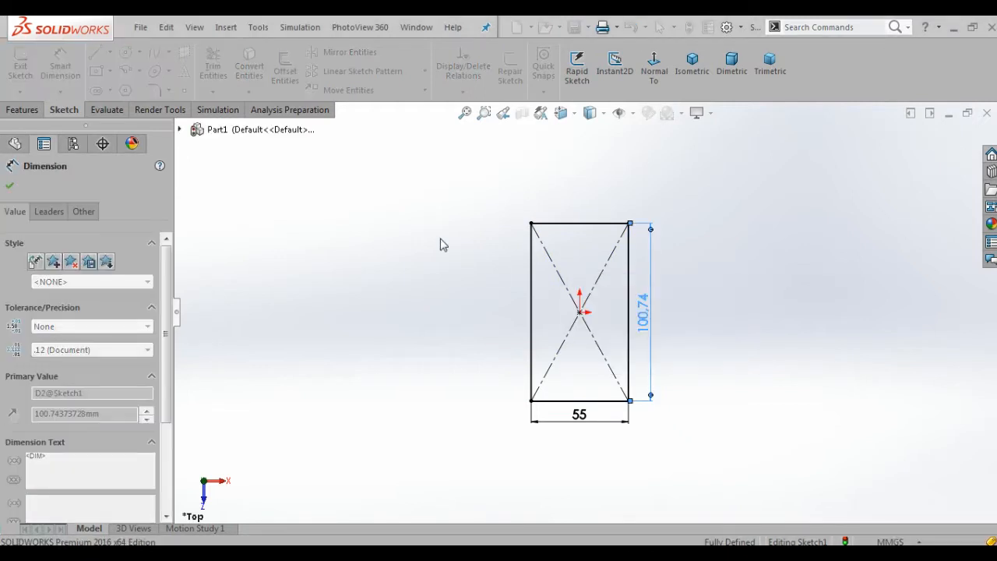
left_click(390, 225)
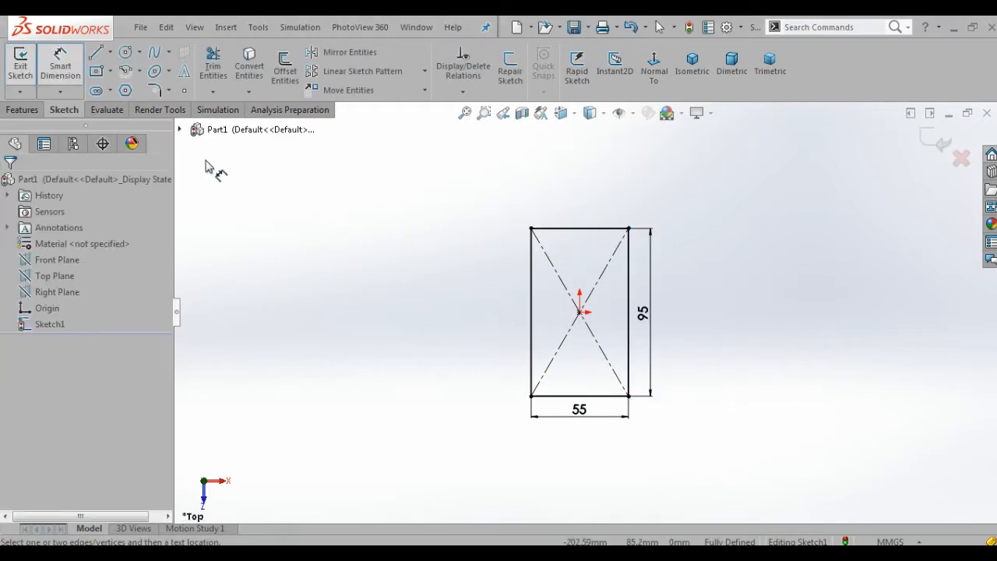
- Extrude the 55 by 95 mm rectangle as a blind boss 12 mm thick to form the base plate
left_click(24, 110)
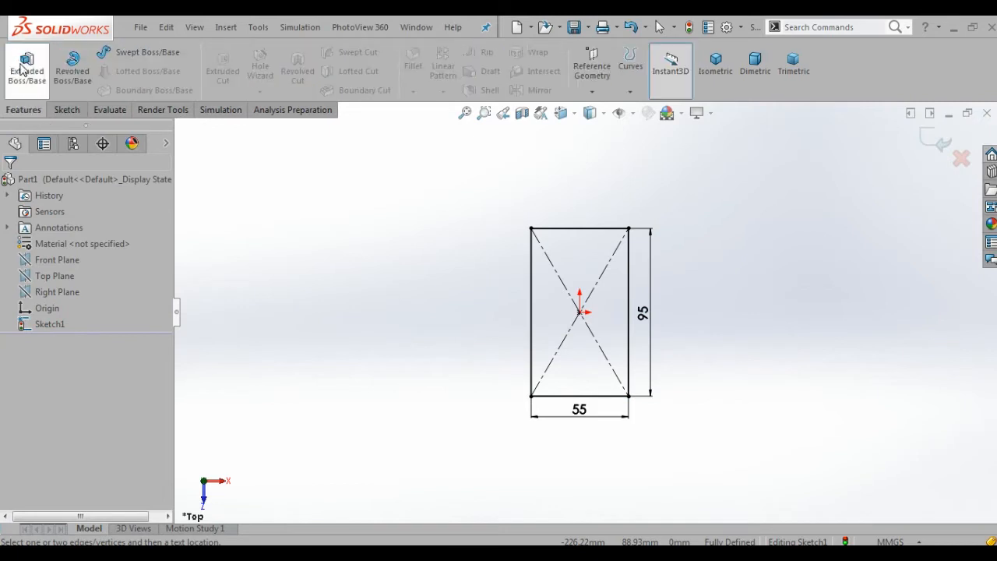
left_click(26, 66)
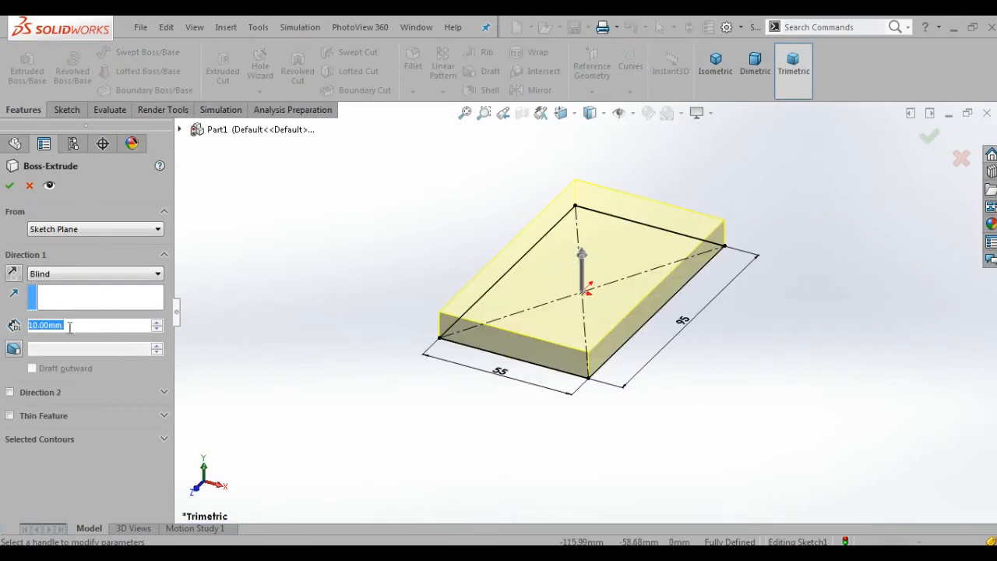
type("12")
key("Return")
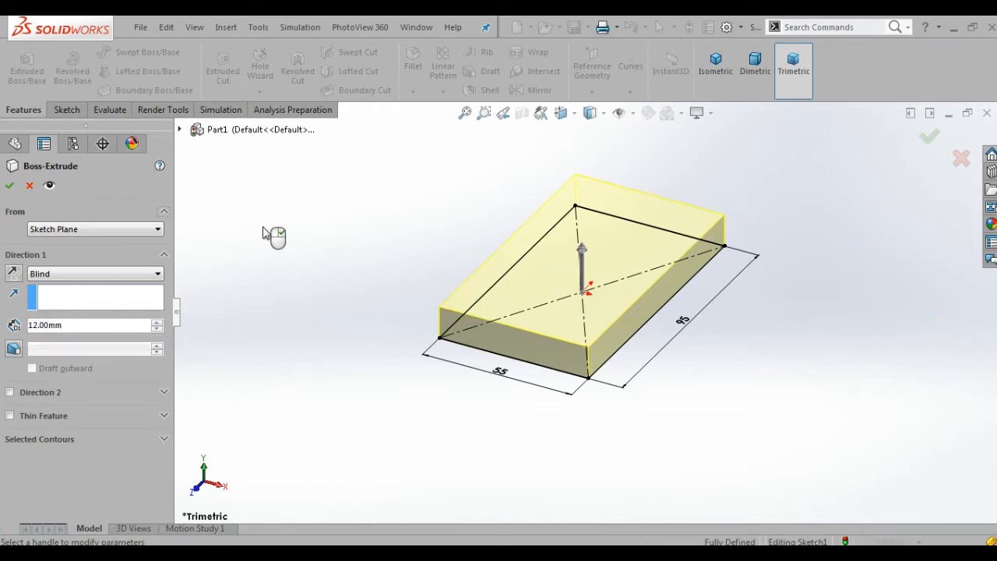
left_click(929, 139)
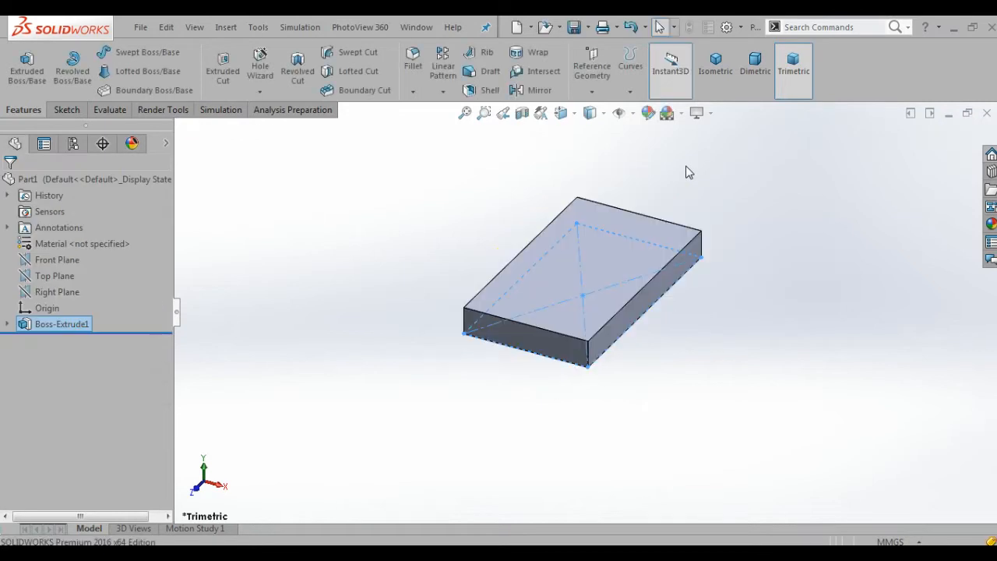
- Apply a plain white background scene to the model view
left_click(683, 115)
left_click(705, 149)
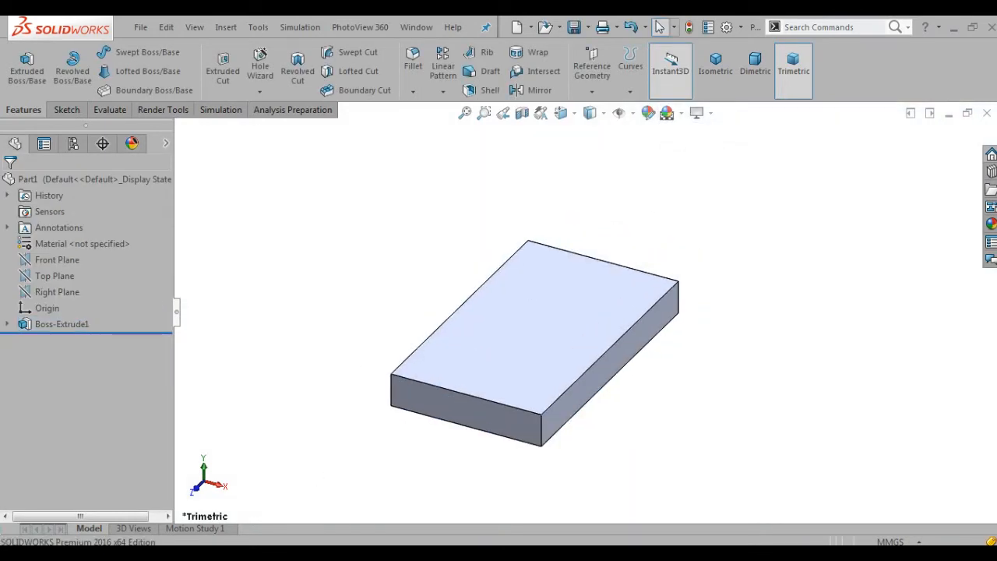
- Consult the reference drawing and start a sketch on the plate's 55 mm wide end face, viewed square-on
key("alt+Tab")
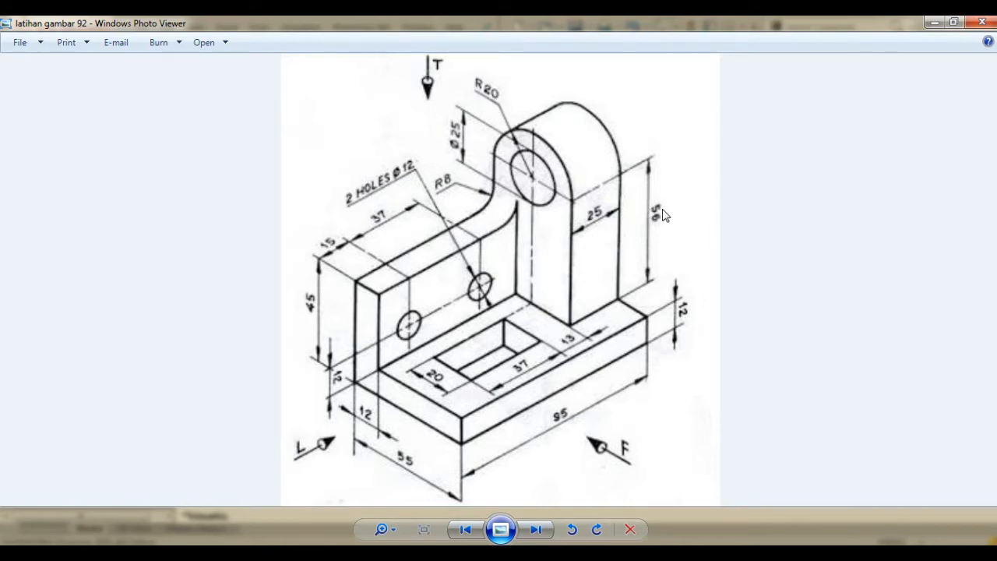
left_click(932, 21)
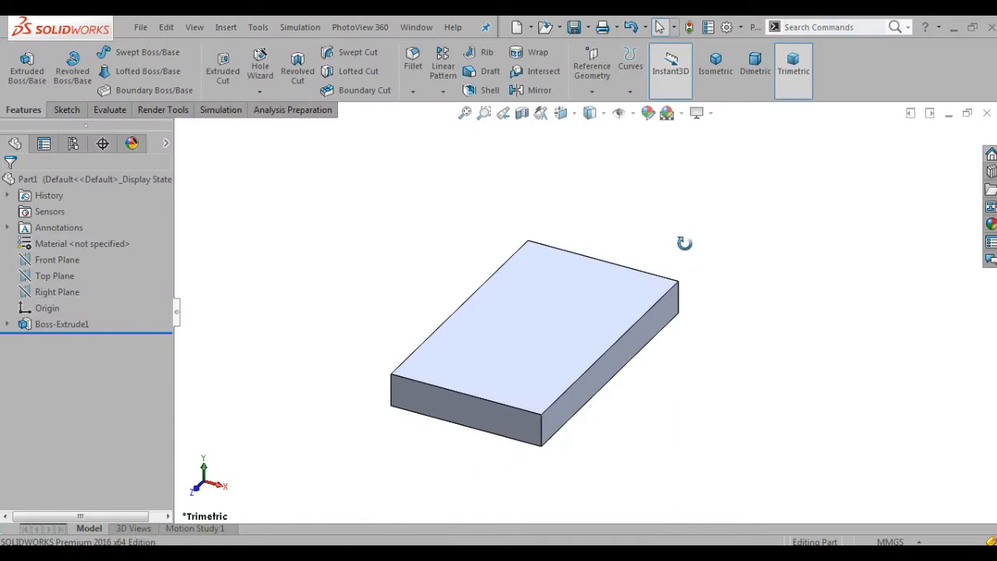
middle_click_drag(684, 243, 667, 319)
left_click(665, 305)
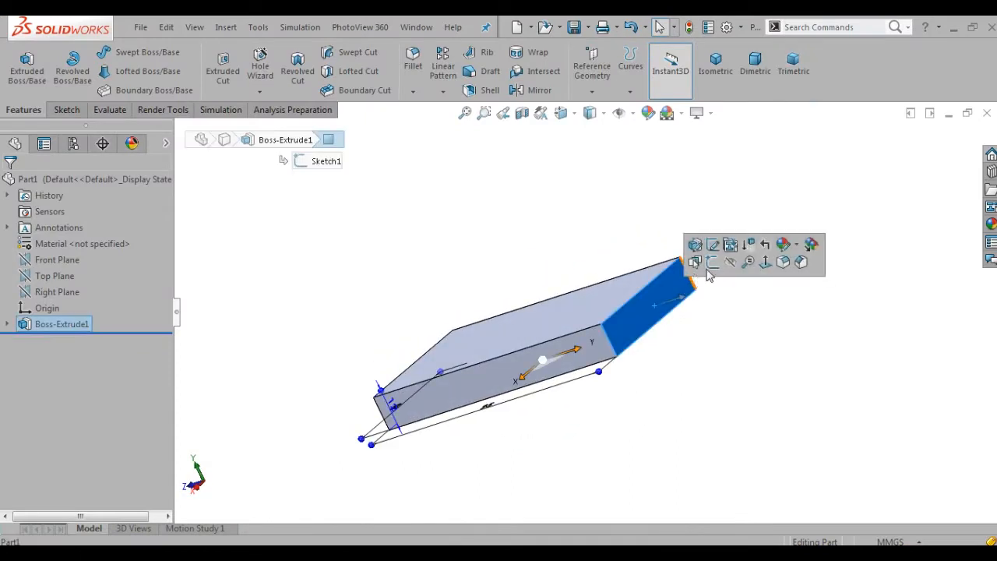
left_click(712, 262)
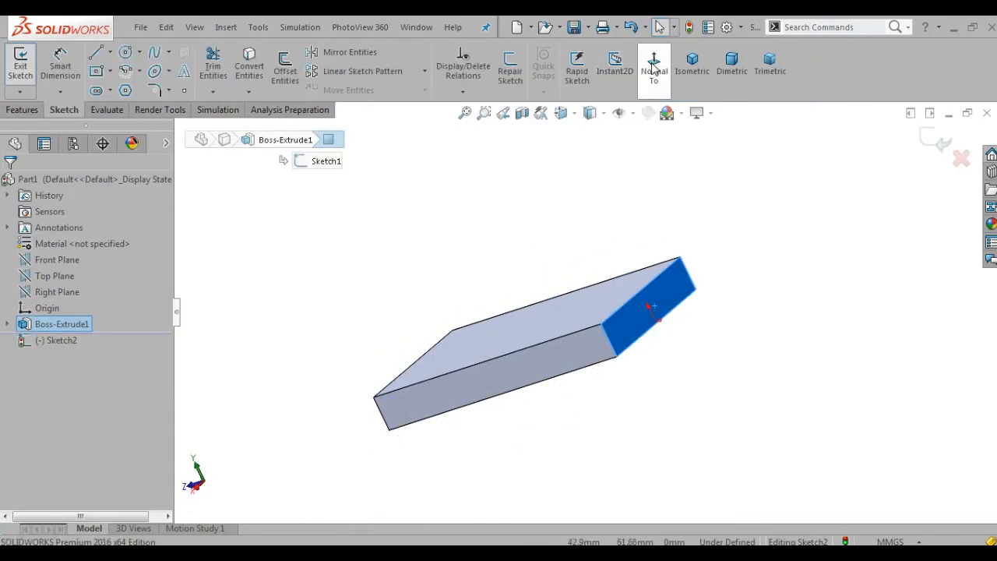
left_click(654, 69)
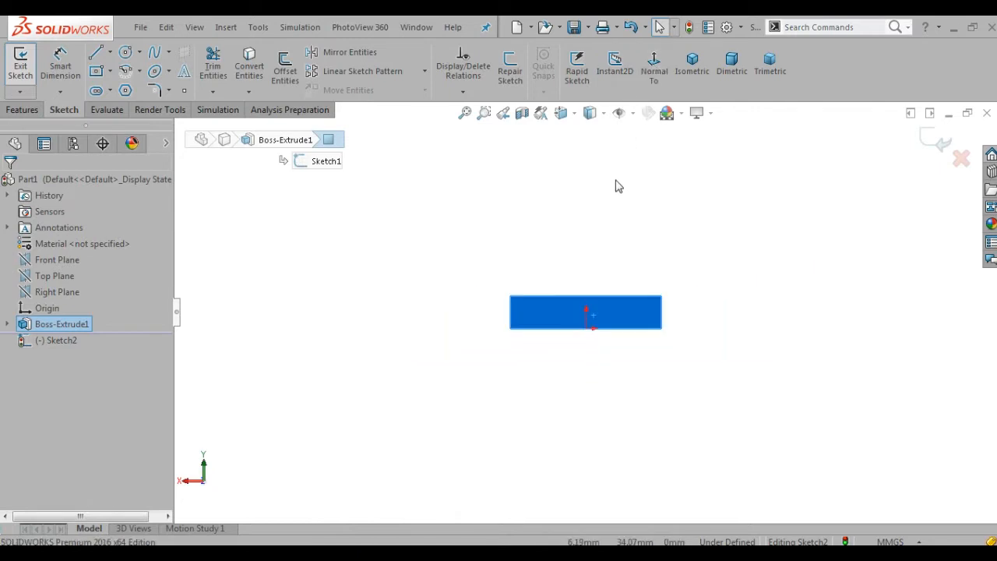
- Sketch a closed arched profile standing on the plate's upper corner, about 22 mm wide with straight sides about 36 mm high and a tangent semicircular top
left_click(96, 53)
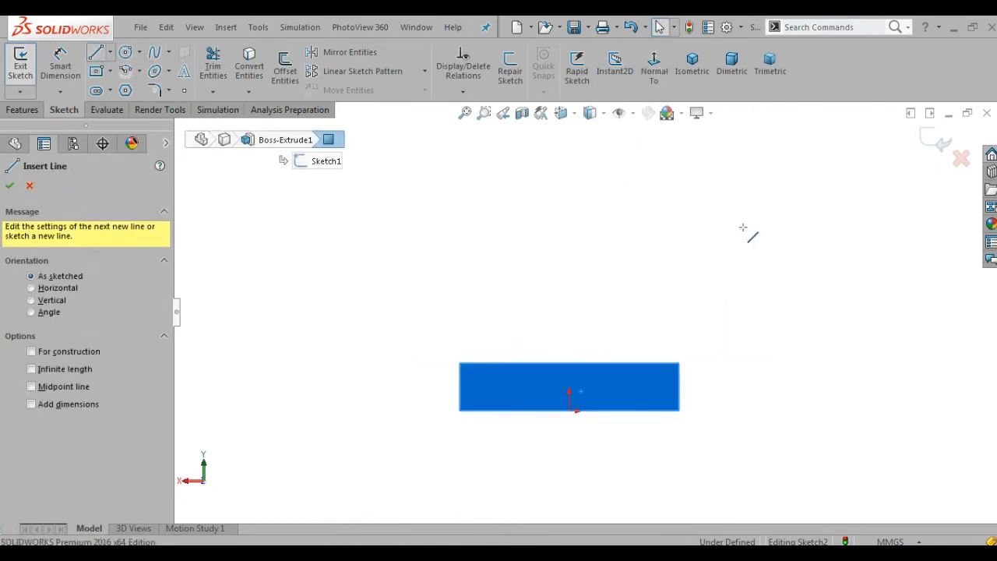
left_click(678, 363)
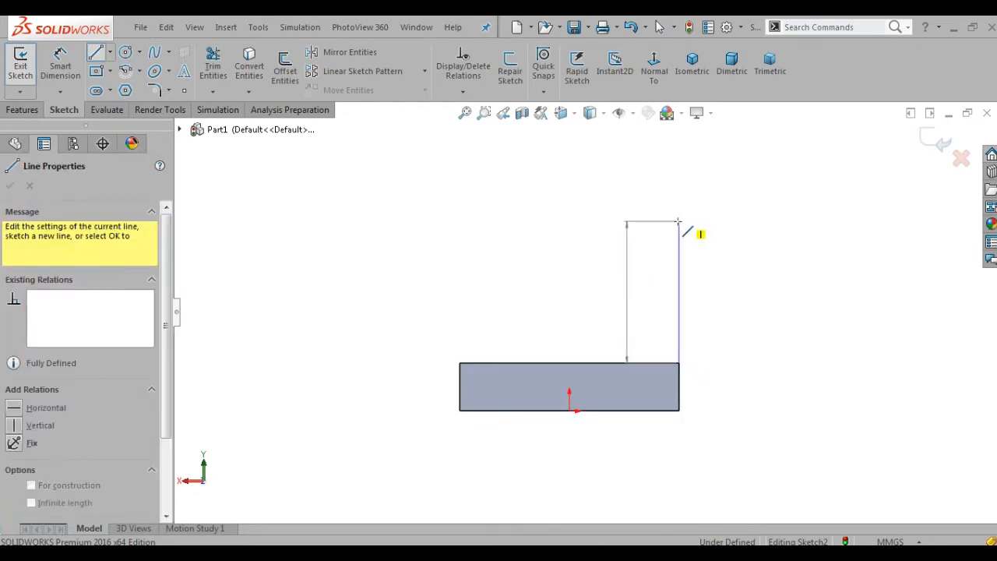
left_click(678, 222)
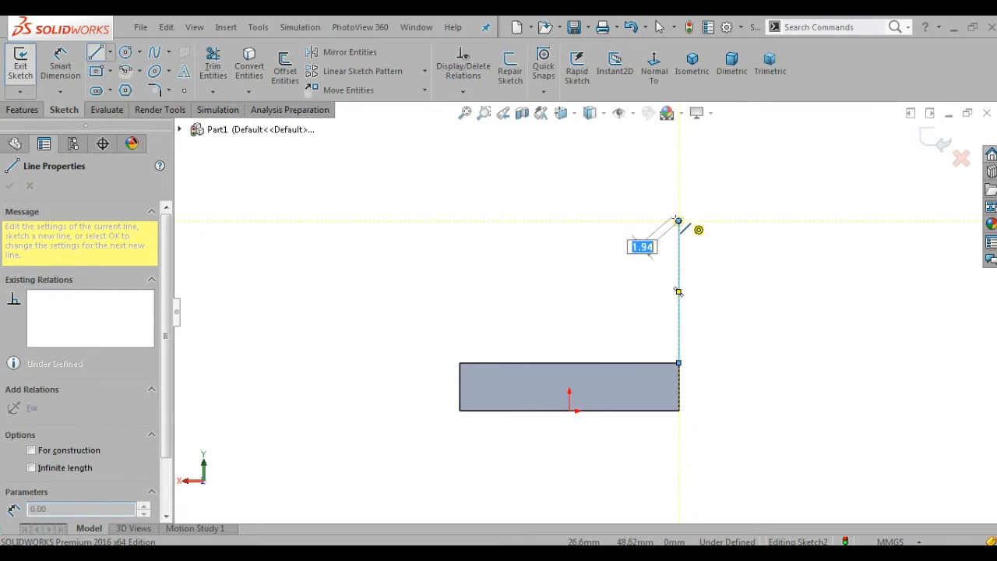
key("Escape")
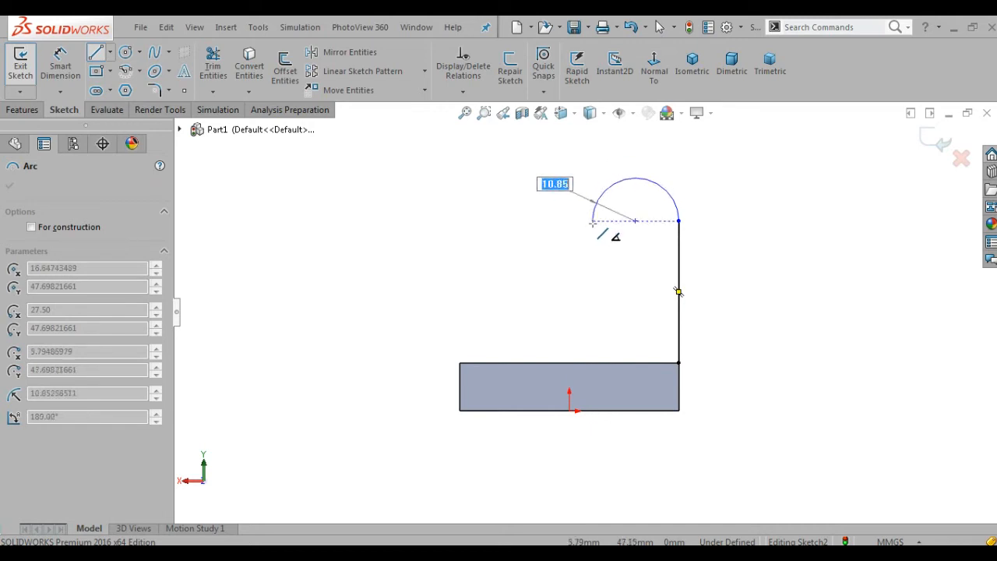
left_click(592, 221)
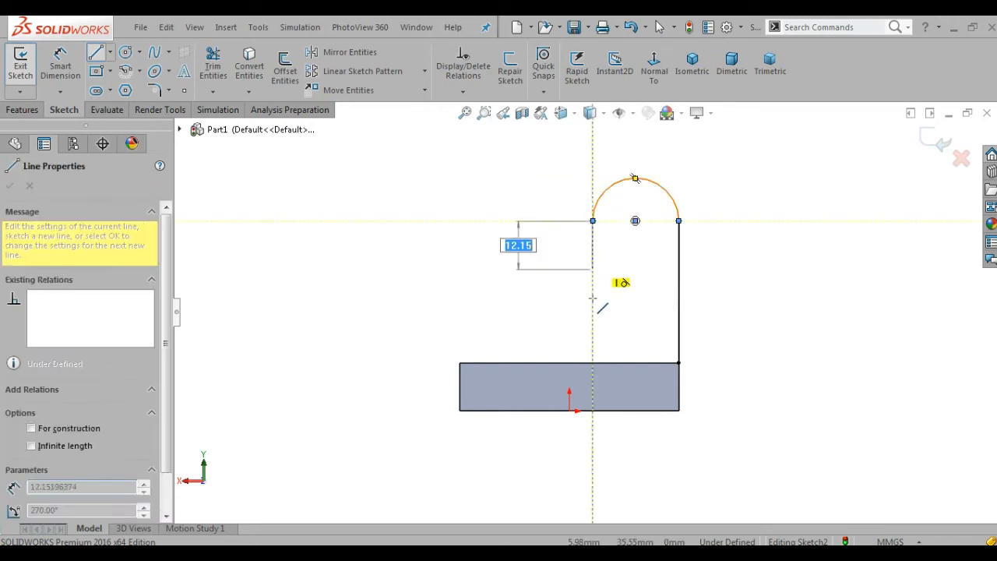
left_click(593, 363)
left_click(680, 364)
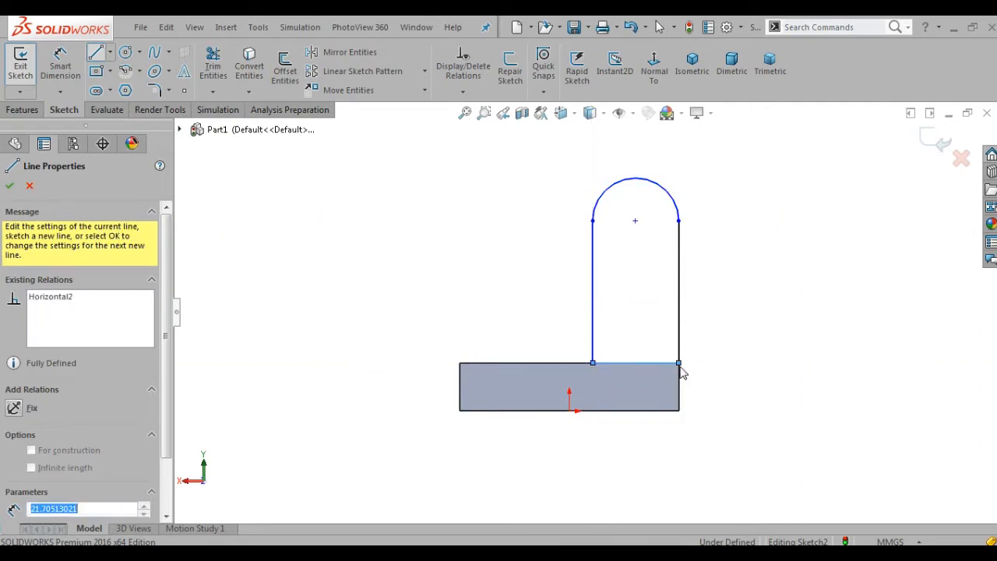
right_click(686, 374)
left_click(705, 379)
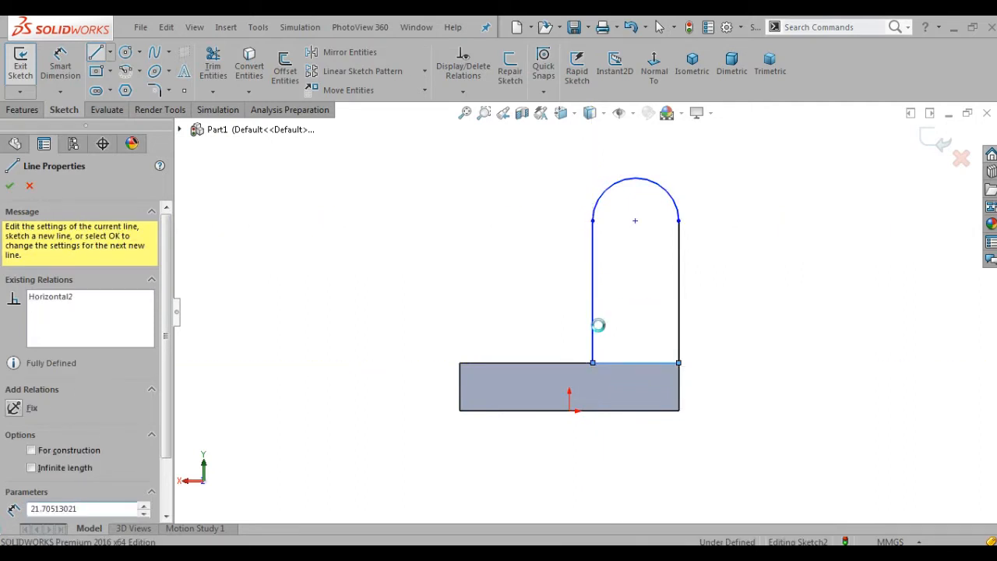
- Dimension the profile's top arc with a radius of 20 mm
left_click(60, 63)
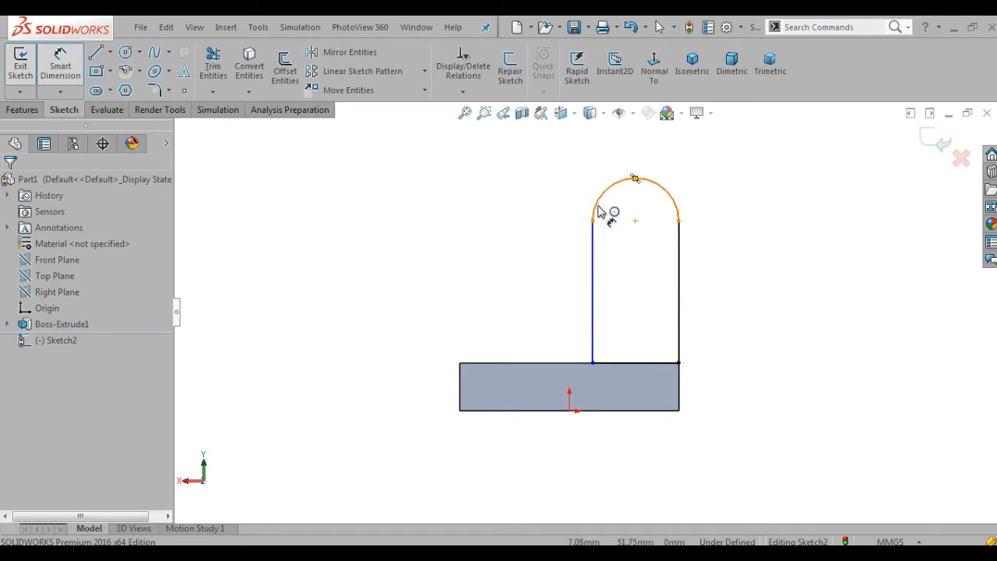
left_click(592, 207)
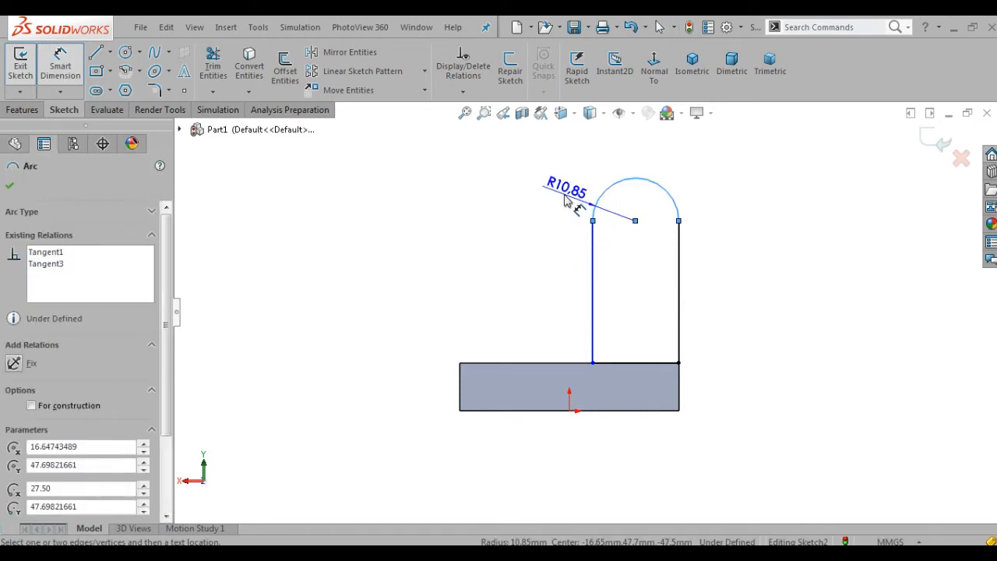
left_click(567, 200)
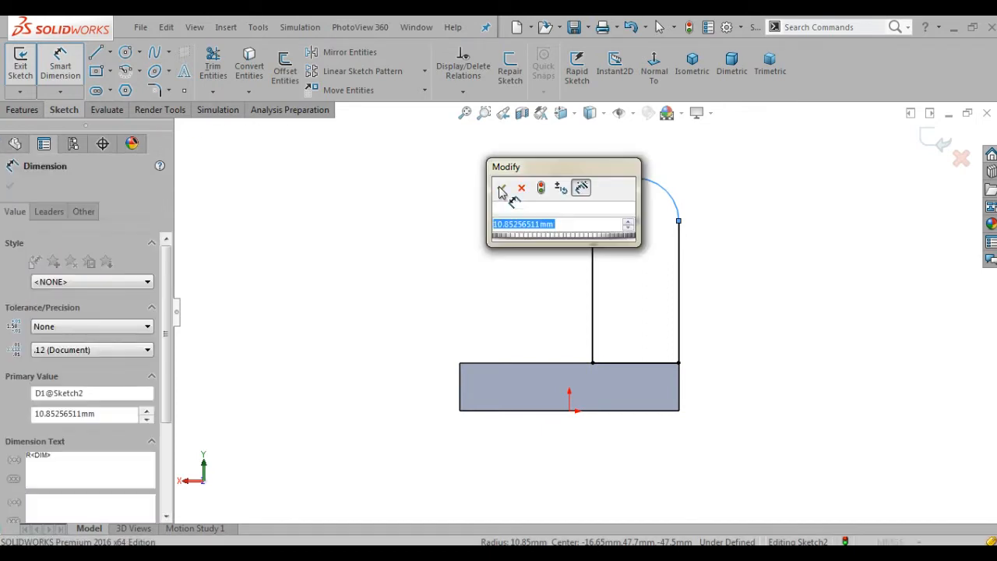
left_click(502, 189)
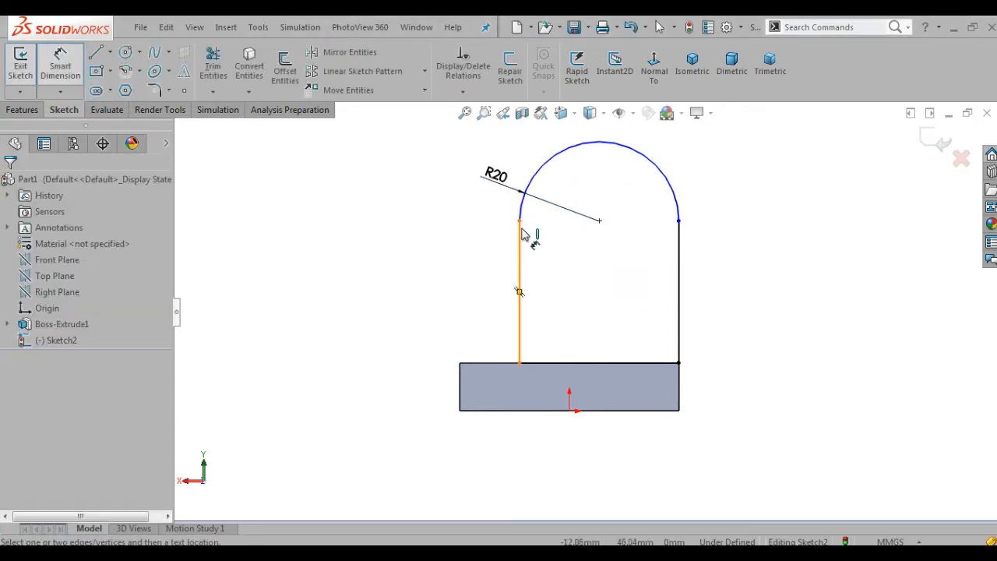
- Dimension the height from the plate's upper edge to the arc's endpoint as 56 mm
left_click(519, 221)
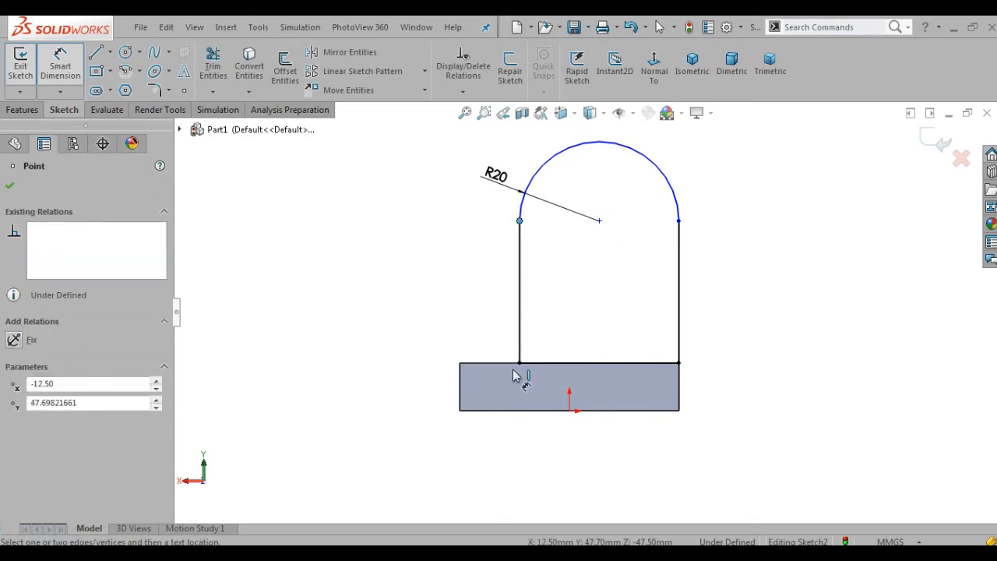
left_click(507, 366)
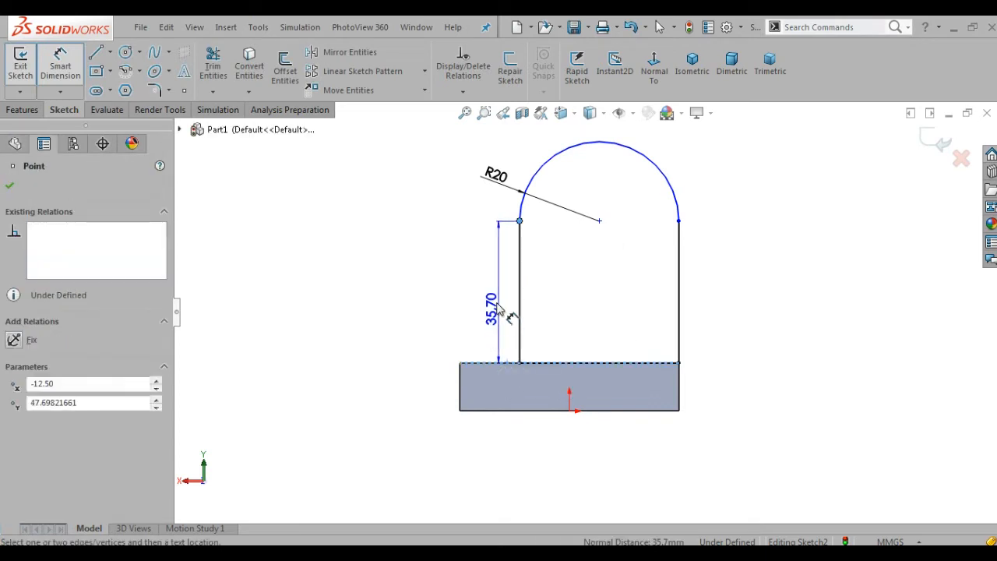
left_click(495, 299)
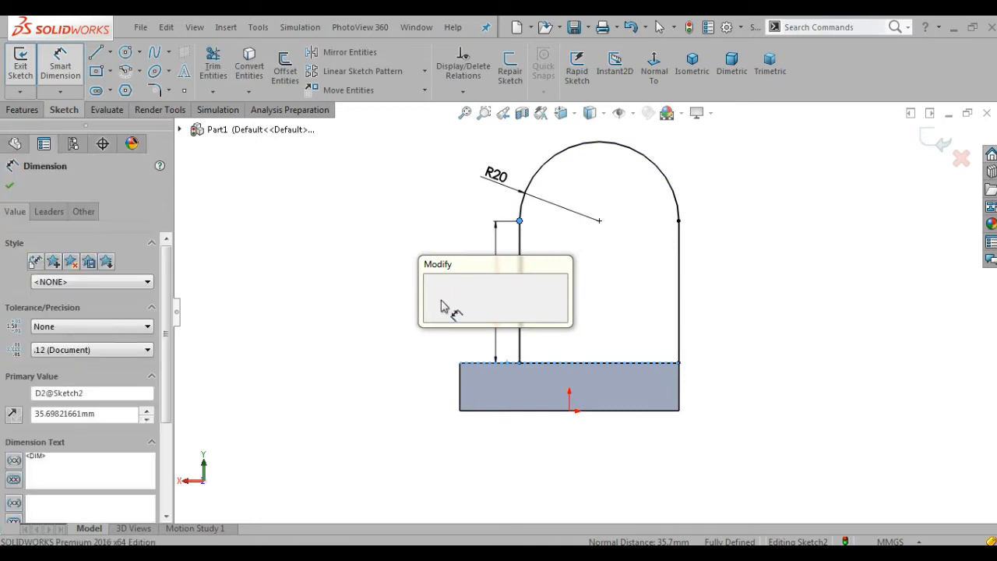
key("Return")
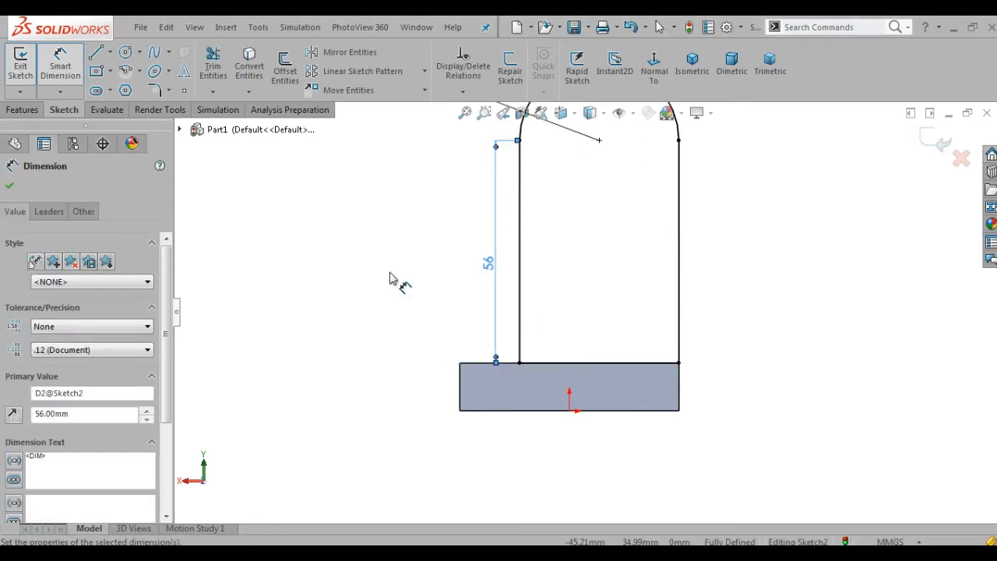
left_click(620, 235)
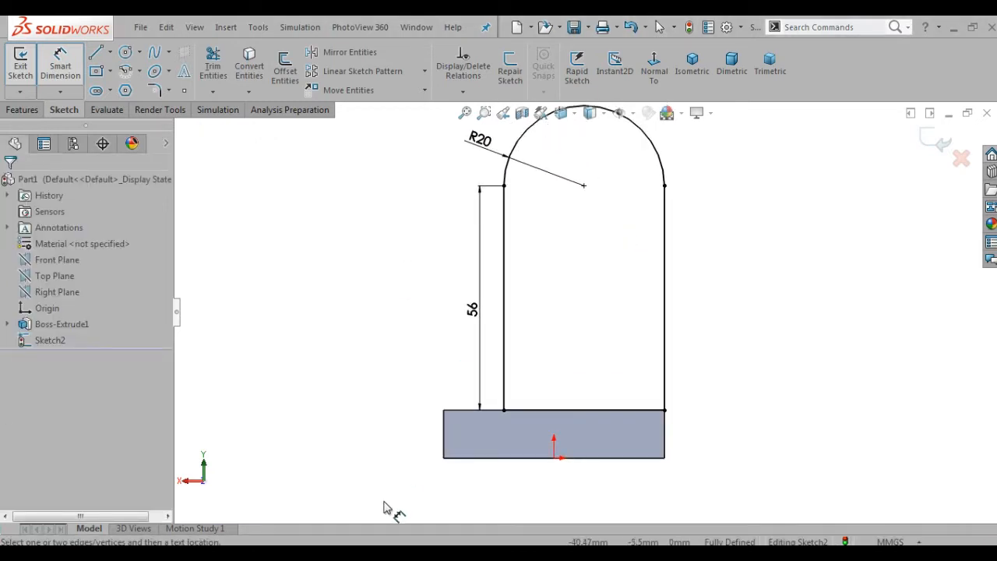
- Check the reference drawing and sketch a circle about 16 mm in diameter centred on the top arc's centre point
key("alt+Tab")
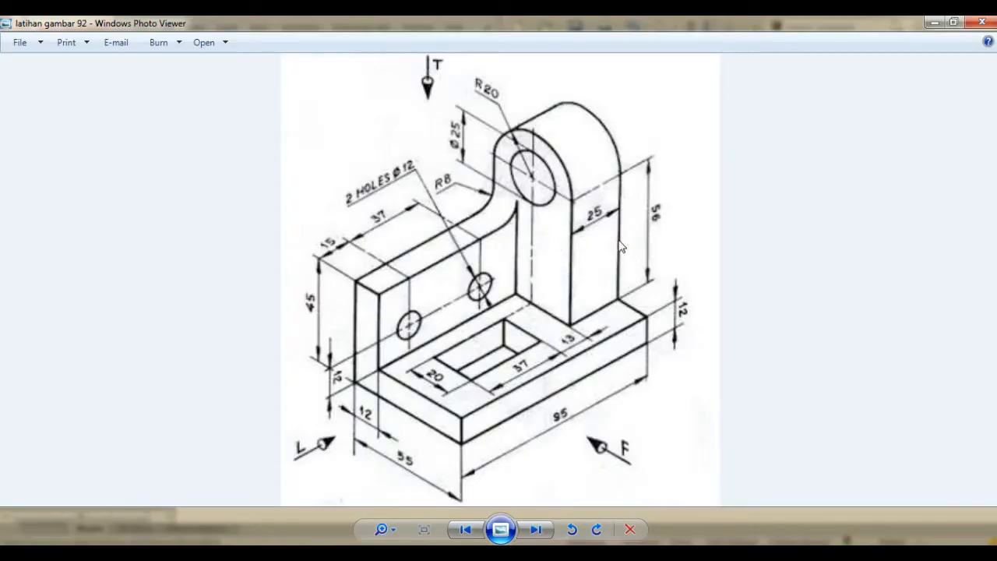
left_click(932, 25)
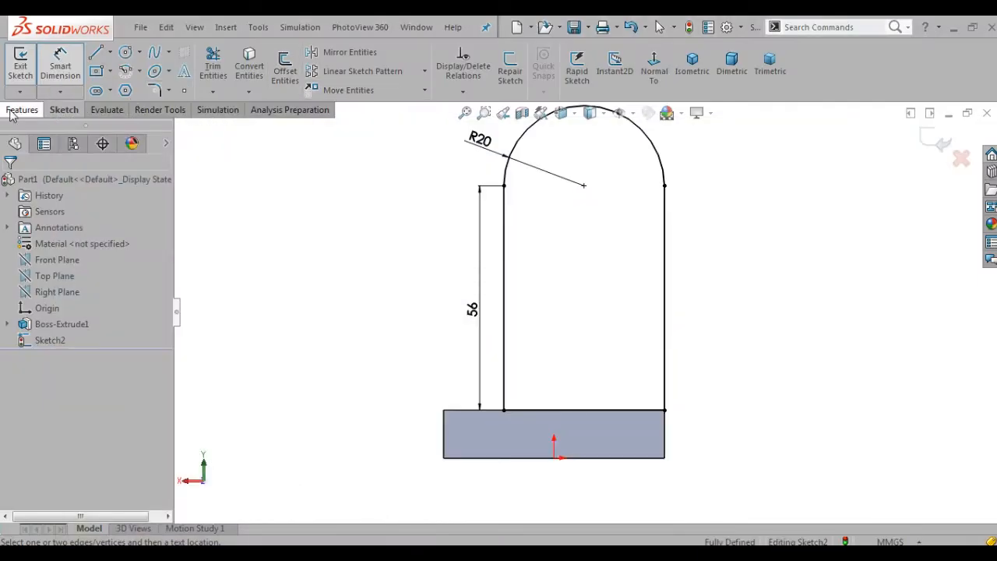
left_click(16, 111)
left_click(62, 111)
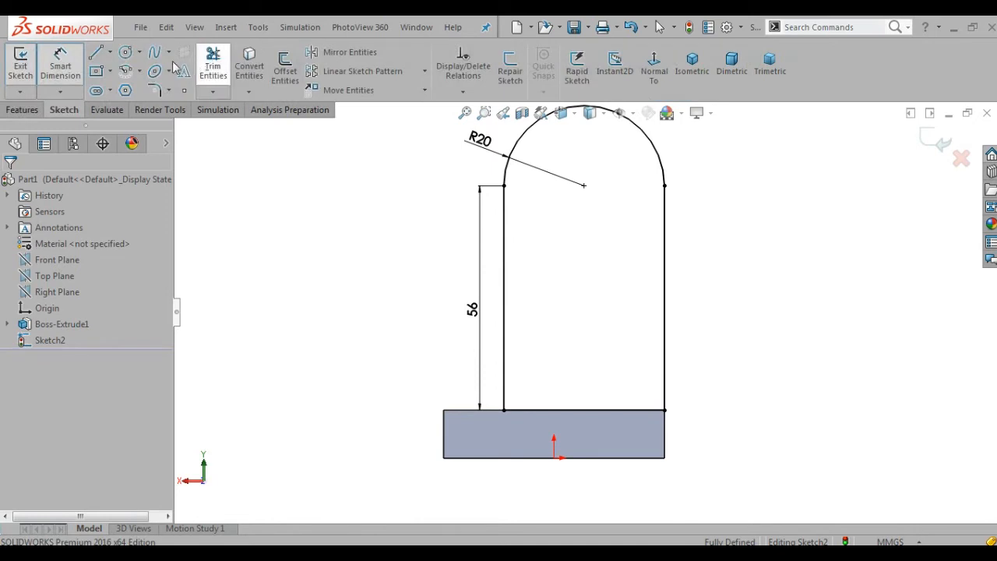
left_click(585, 186)
left_click(618, 216)
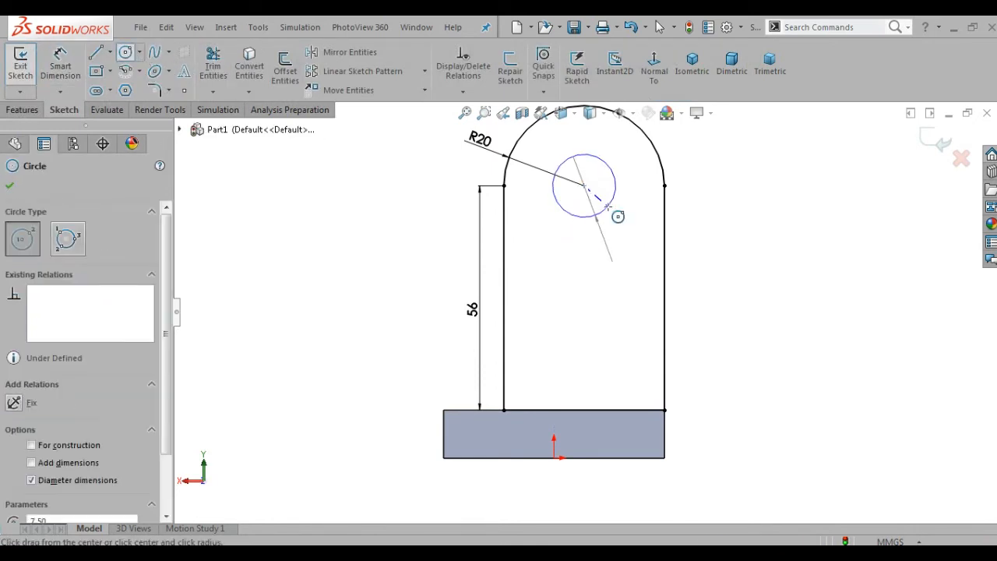
- Dimension the circle in the arched profile with a diameter of 25 mm
right_click(611, 159)
left_click(765, 184)
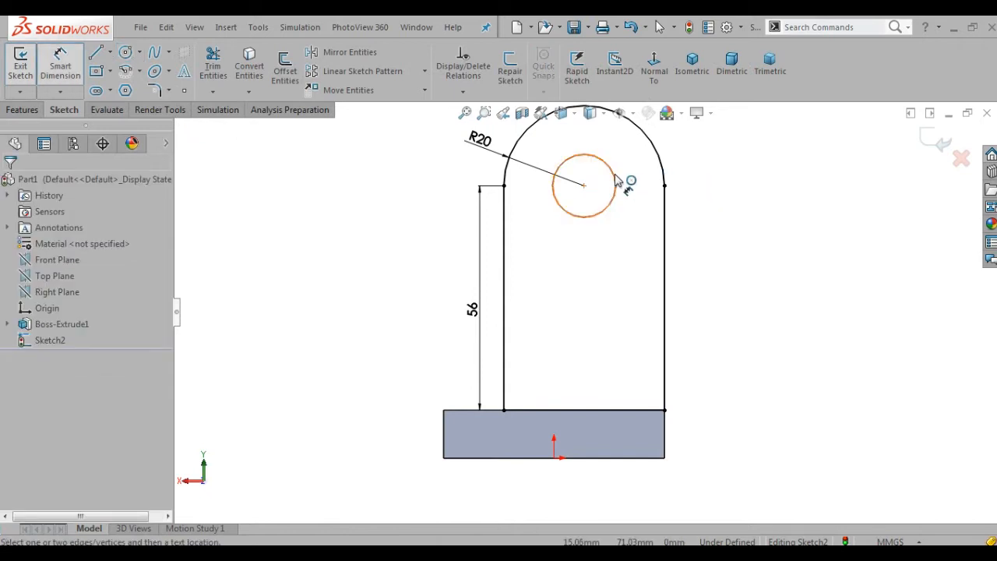
left_click(615, 184)
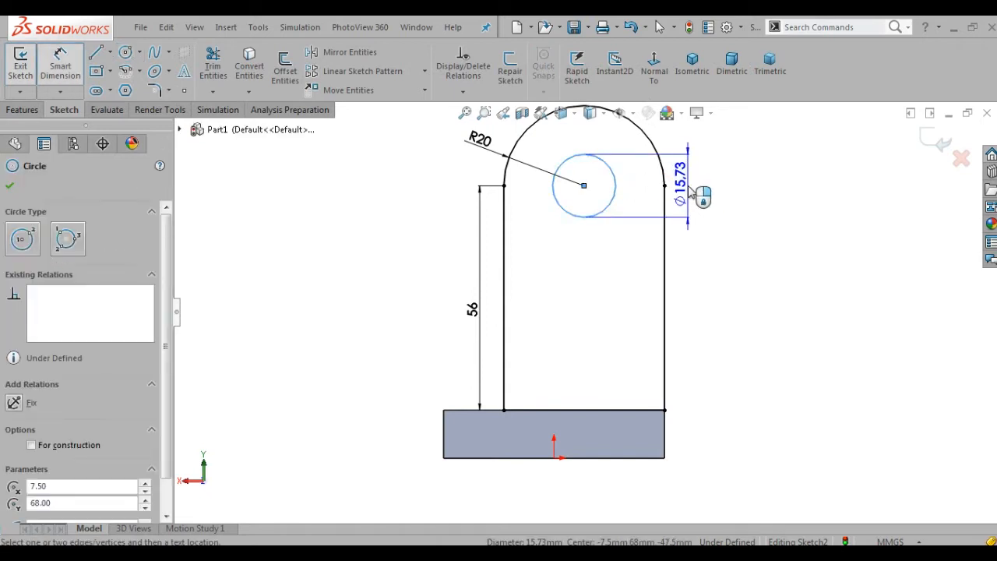
left_click(690, 193)
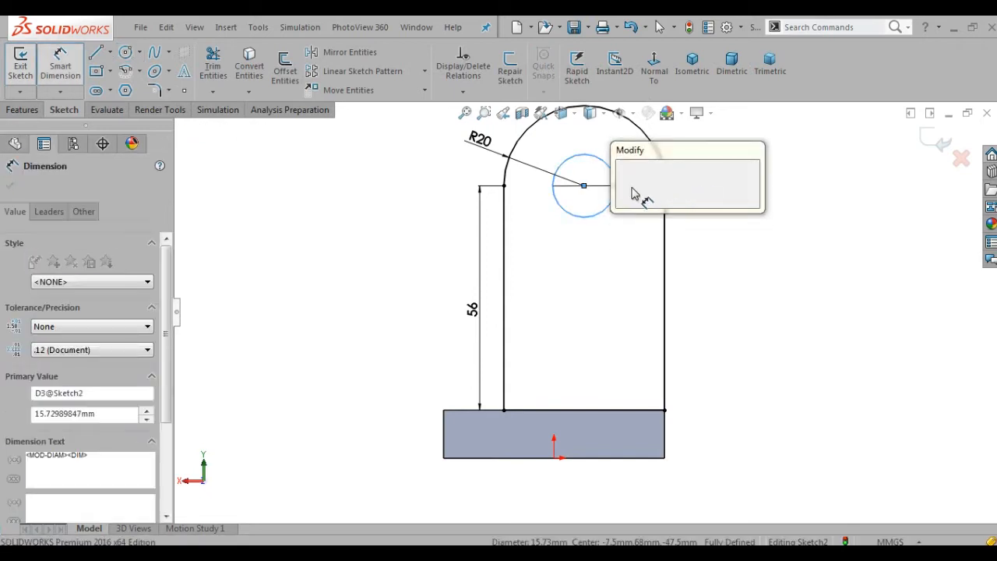
type("25")
key("Return")
left_click(432, 207)
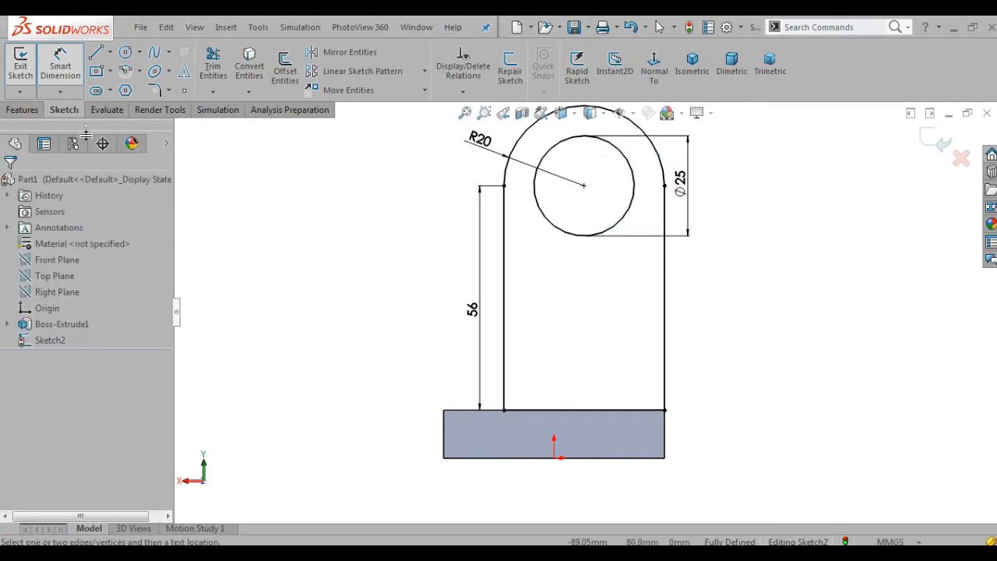
- Extrude the arched profile with its hole 25 mm, reversing the direction so the upright stands over the base plate
left_click(23, 110)
left_click(28, 72)
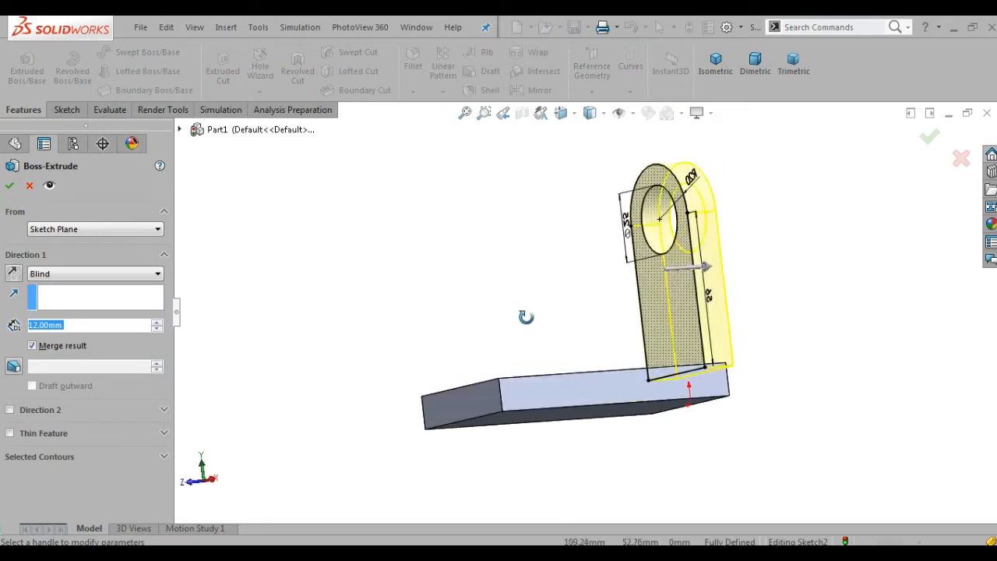
left_click(12, 275)
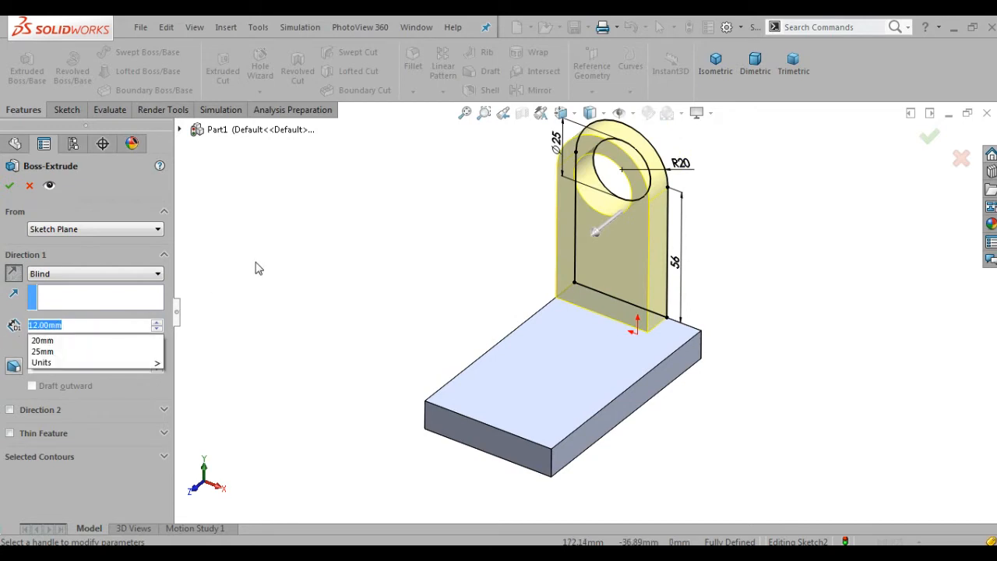
type("25")
key("Return")
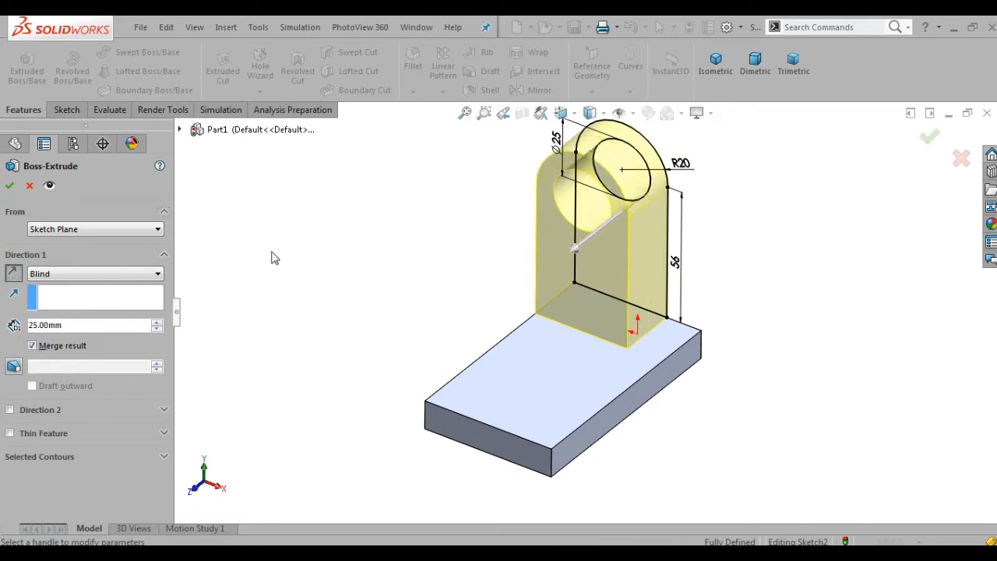
left_click(9, 185)
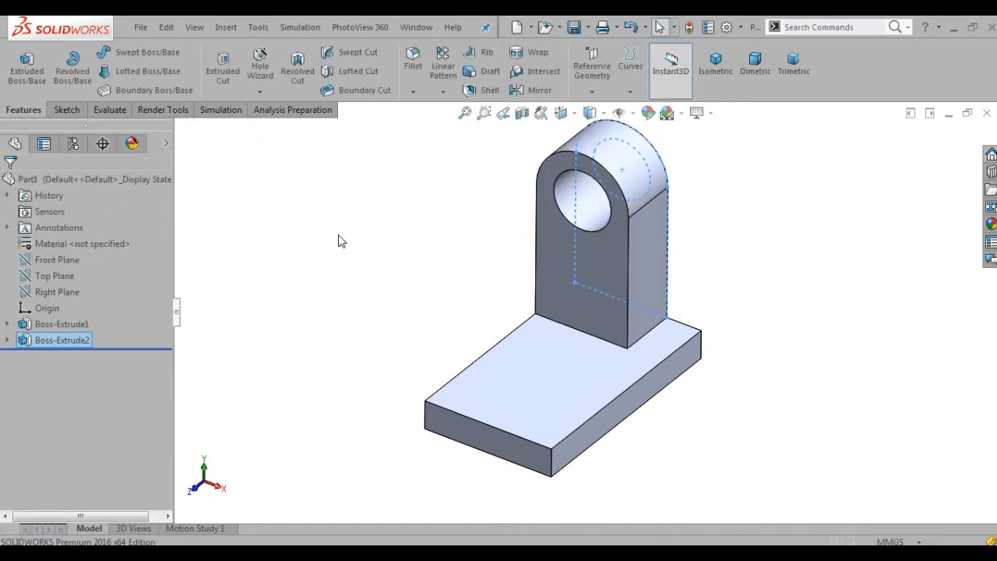
- Check the reference drawing, then sketch a 70 mm centerline on the plate's top face from the upright's front edge midpoint to the plate's far edge
mouse_move(678, 257)
middle_mouse_down()
mouse_move(704, 216)
mouse_move(663, 255)
middle_mouse_up()
scroll(663, 257, "down", 2)
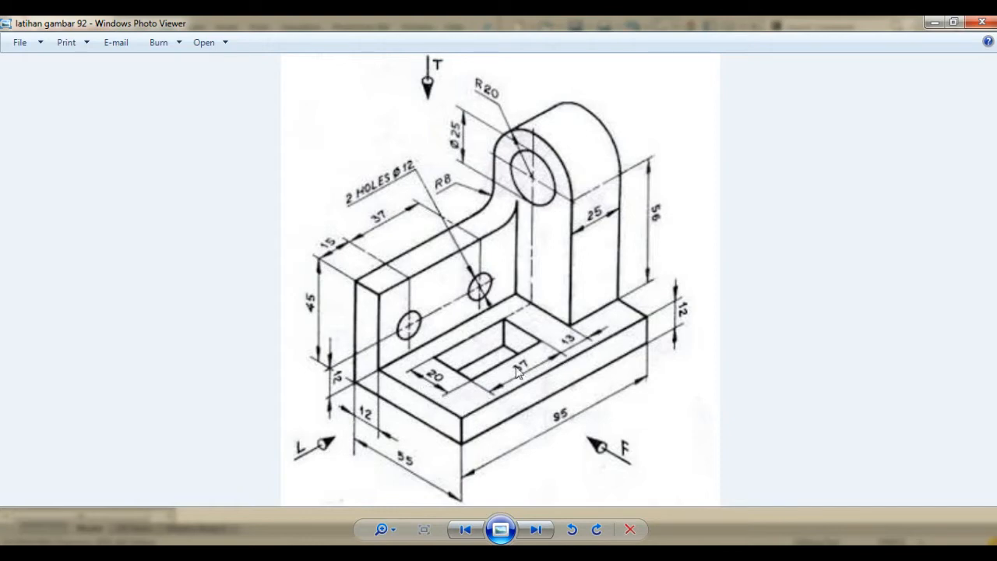
left_click(932, 24)
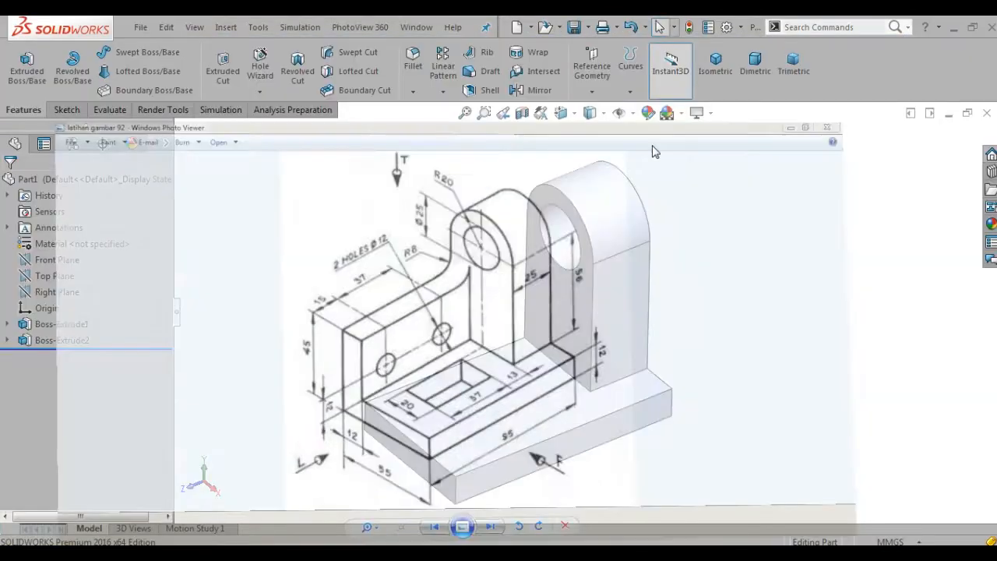
left_click(500, 392)
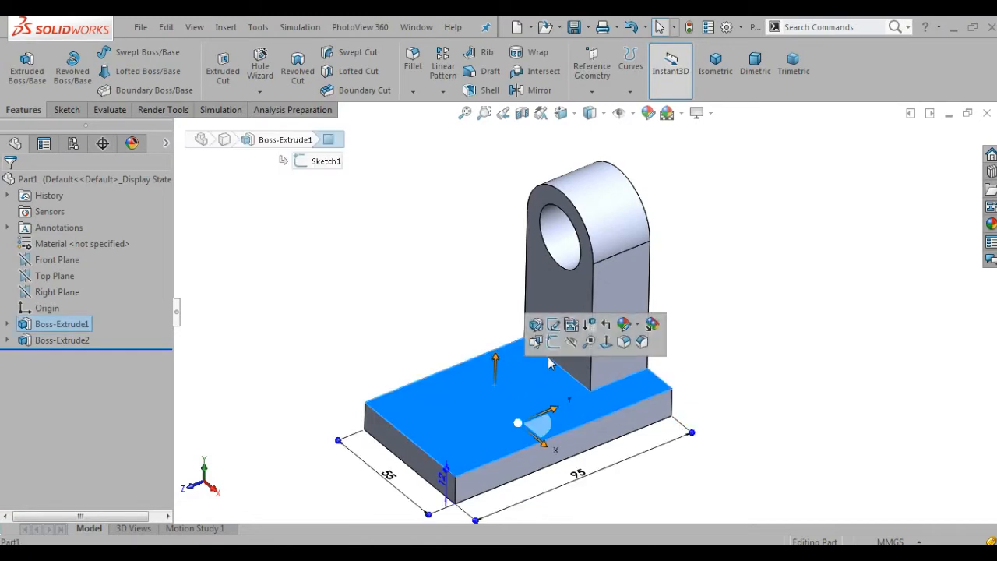
left_click(569, 333)
left_click(662, 72)
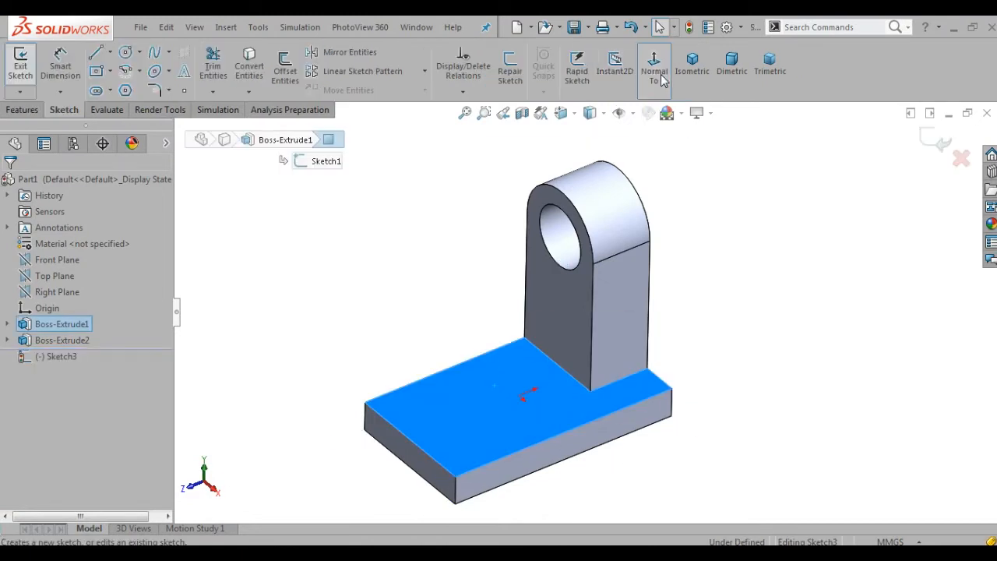
left_click(110, 52)
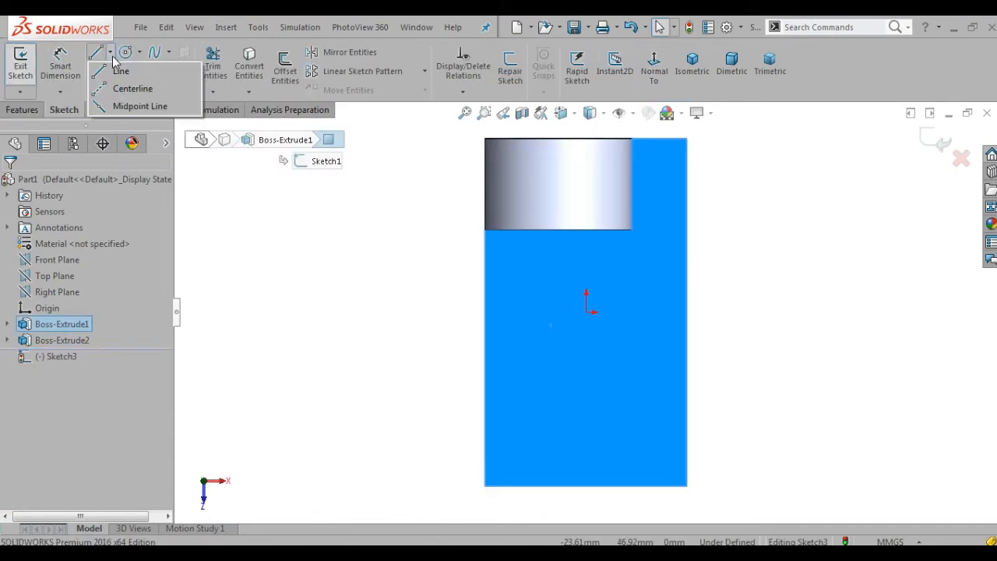
left_click(132, 84)
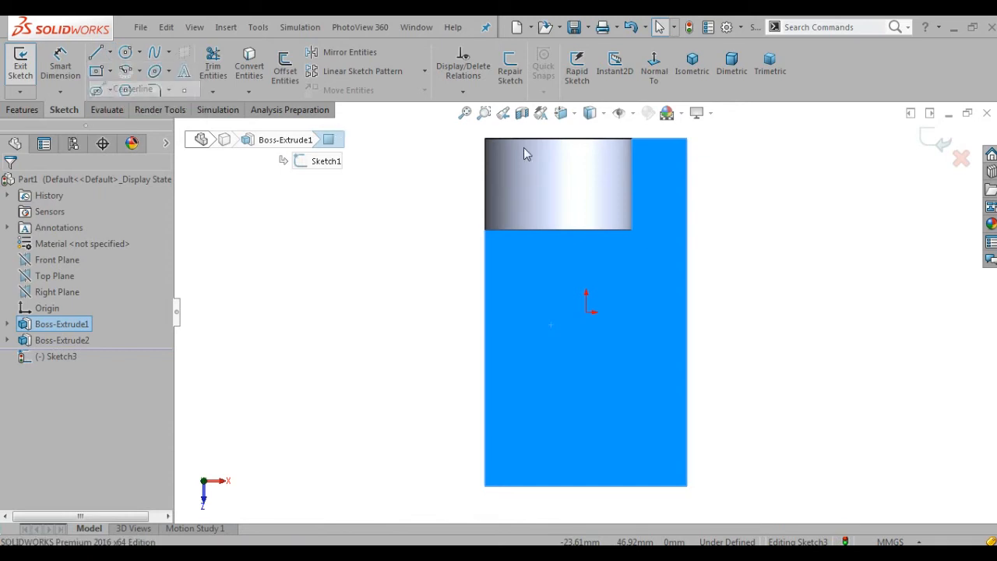
left_click(557, 230)
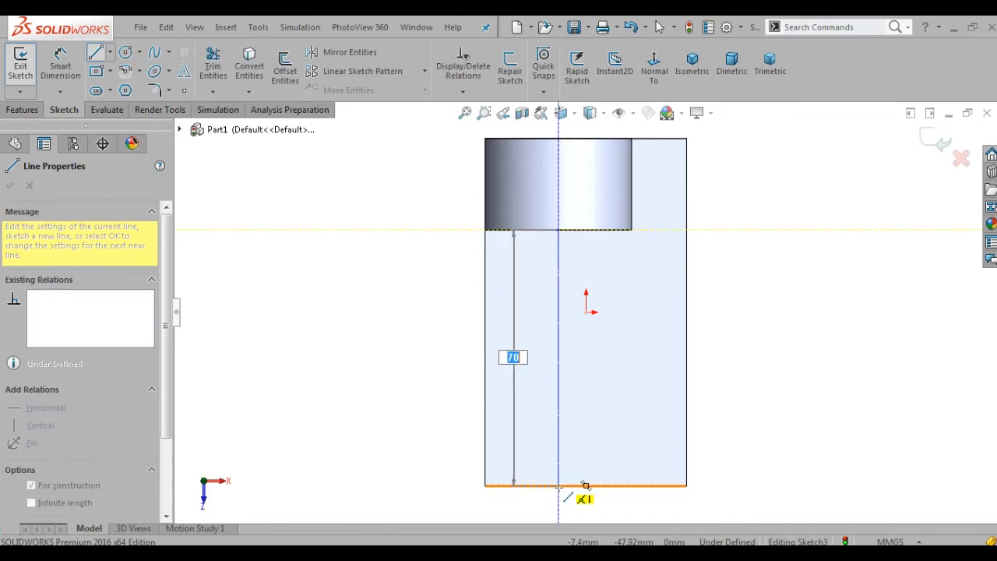
left_click(560, 486)
right_click(562, 491)
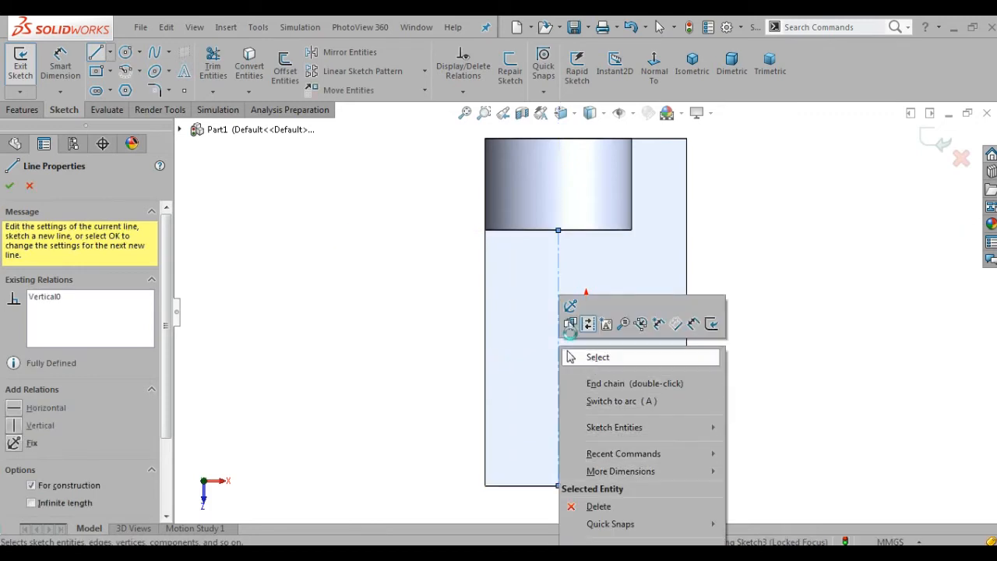
left_click(592, 357)
- Sketch a corner rectangle about 13 mm wide and 29 mm long beside the centerline on the plate's top face
left_click(110, 71)
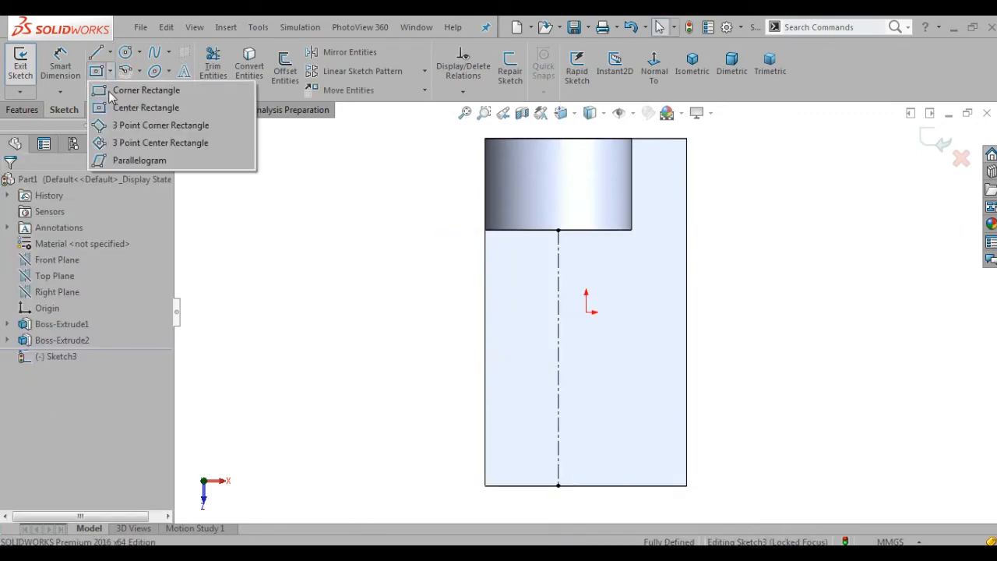
left_click(136, 89)
left_click(571, 280)
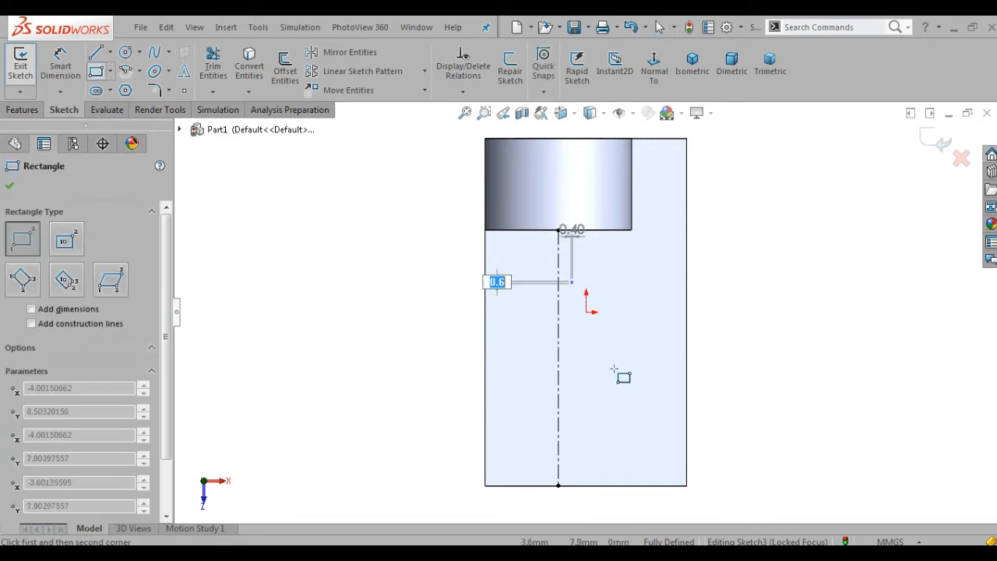
left_click(620, 385)
- Dimension the rectangle with a width of 20 mm and a length of 37 mm
right_click(622, 388)
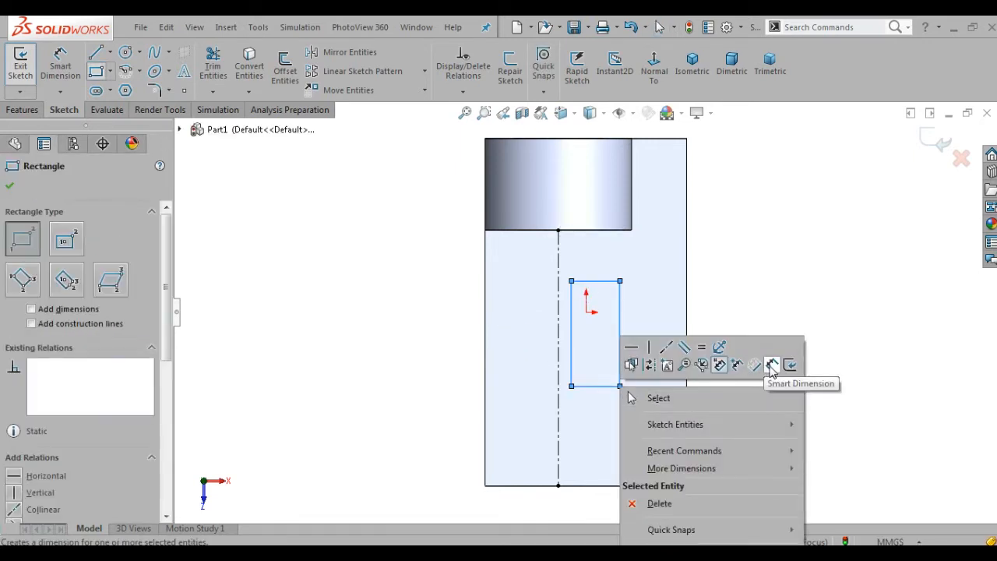
left_click(772, 365)
left_click(596, 399)
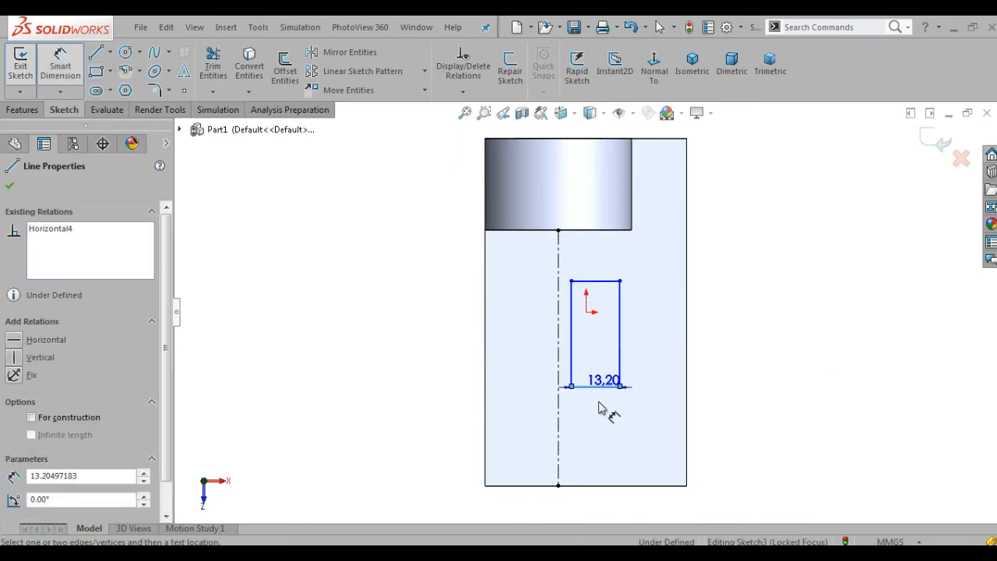
left_click(597, 411)
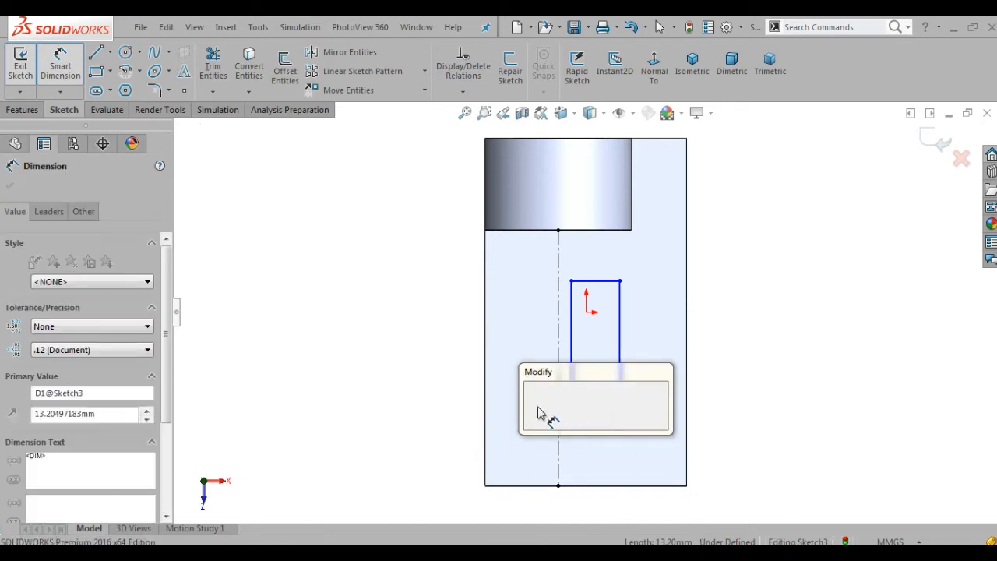
type("20")
key("Return")
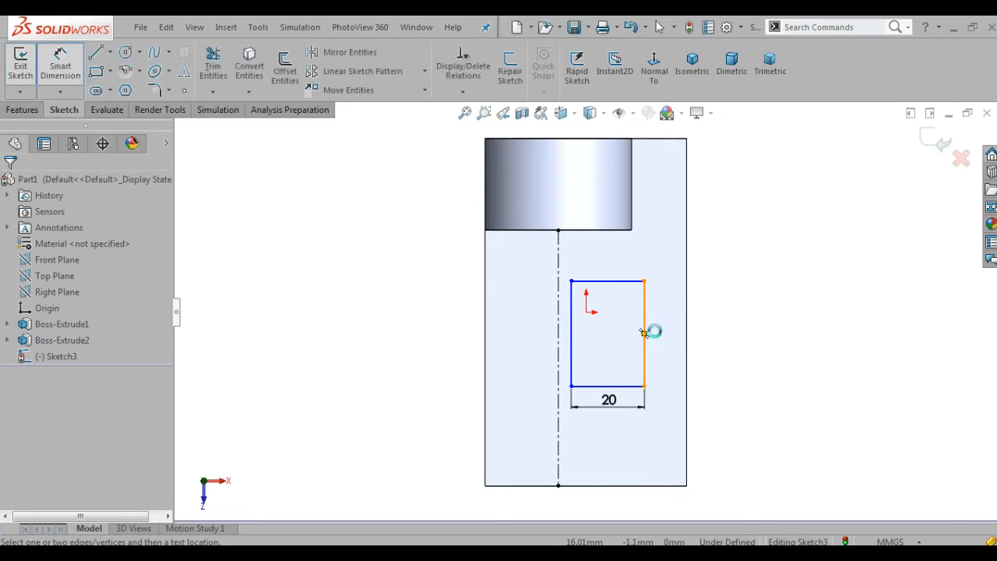
left_click(652, 335)
left_click(668, 340)
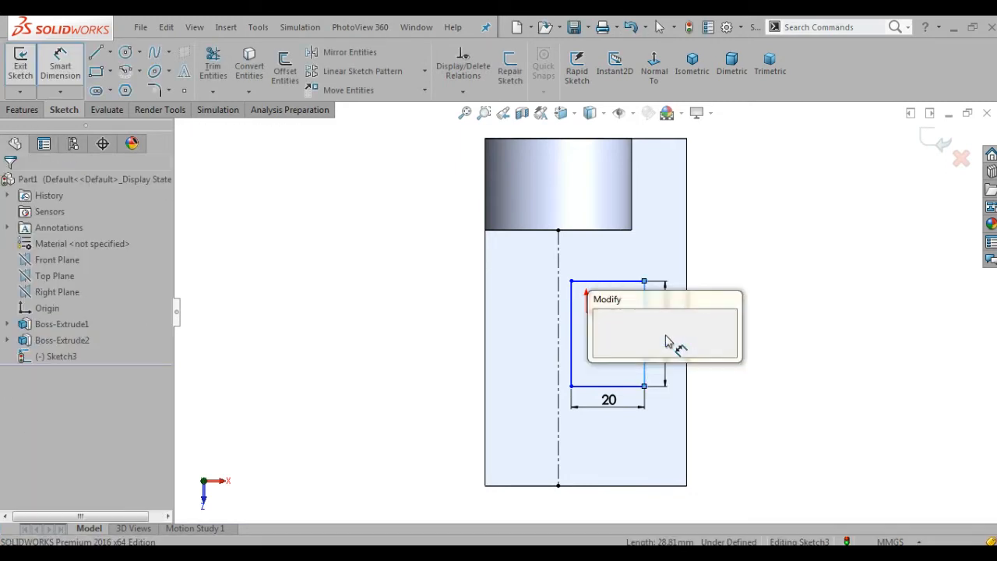
type("37")
left_click(602, 327)
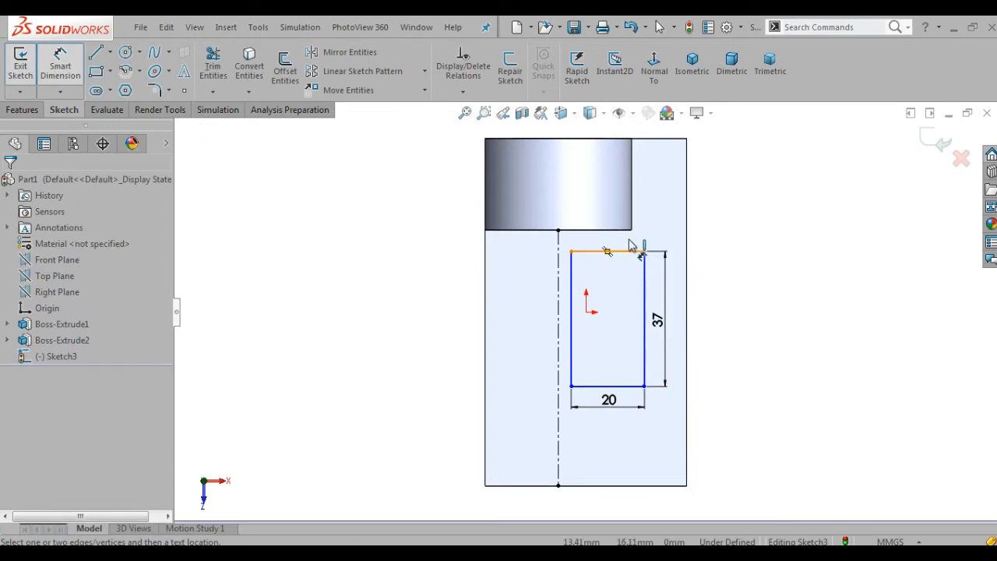
- Dimension the distance between the upright's front edge and the rectangle's nearest side as 13 mm
left_click(628, 251)
left_click(627, 230)
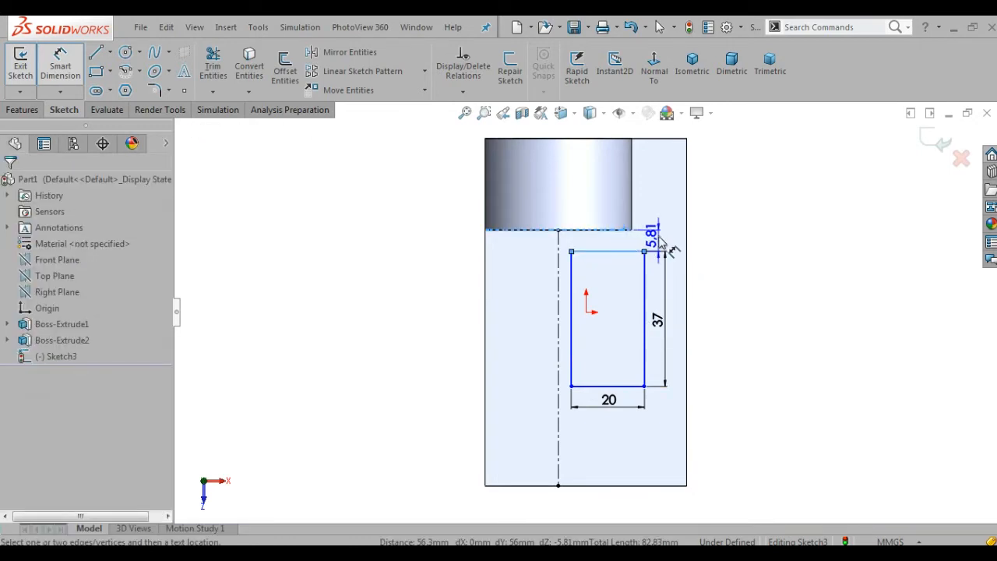
left_click(666, 217)
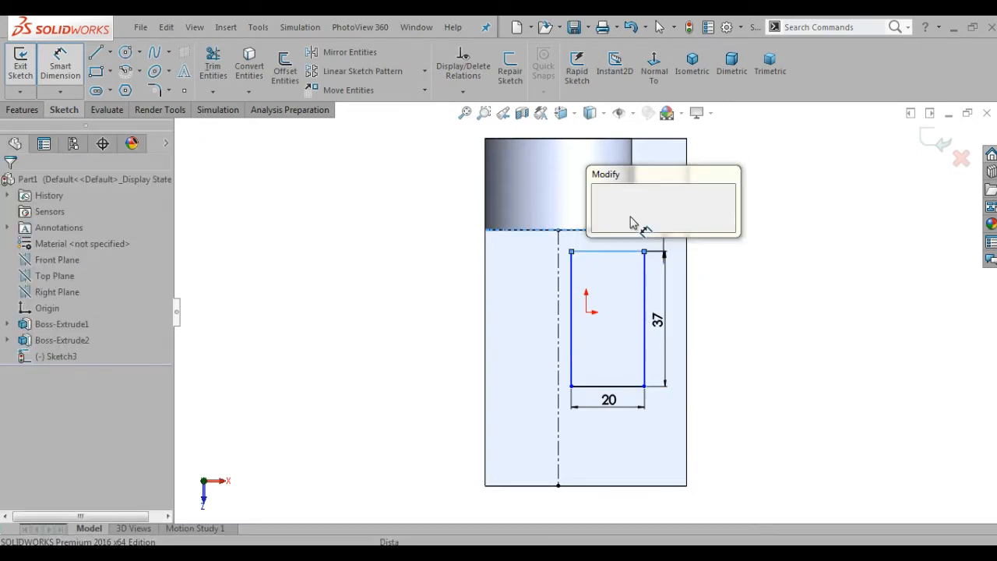
left_click(601, 203)
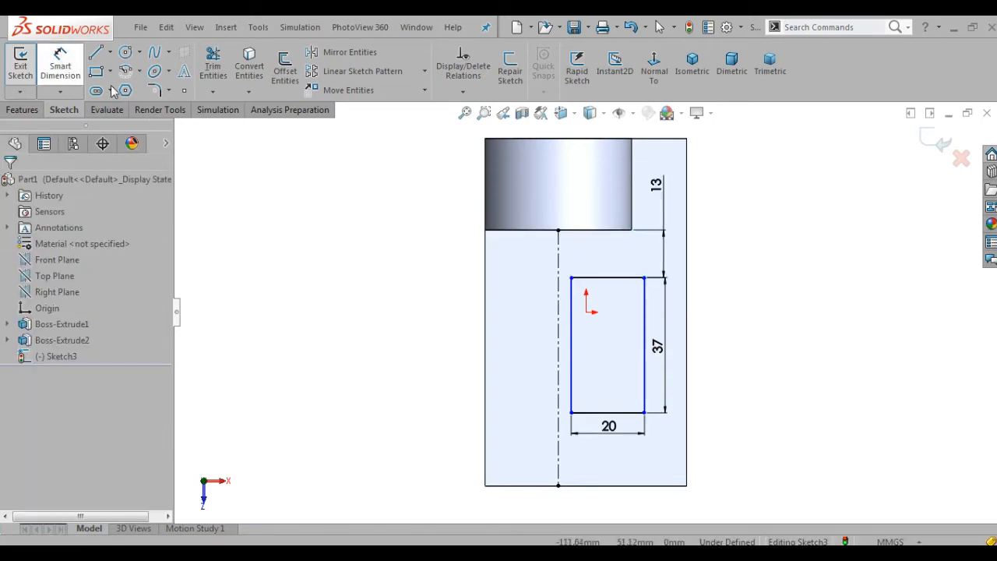
key("Escape")
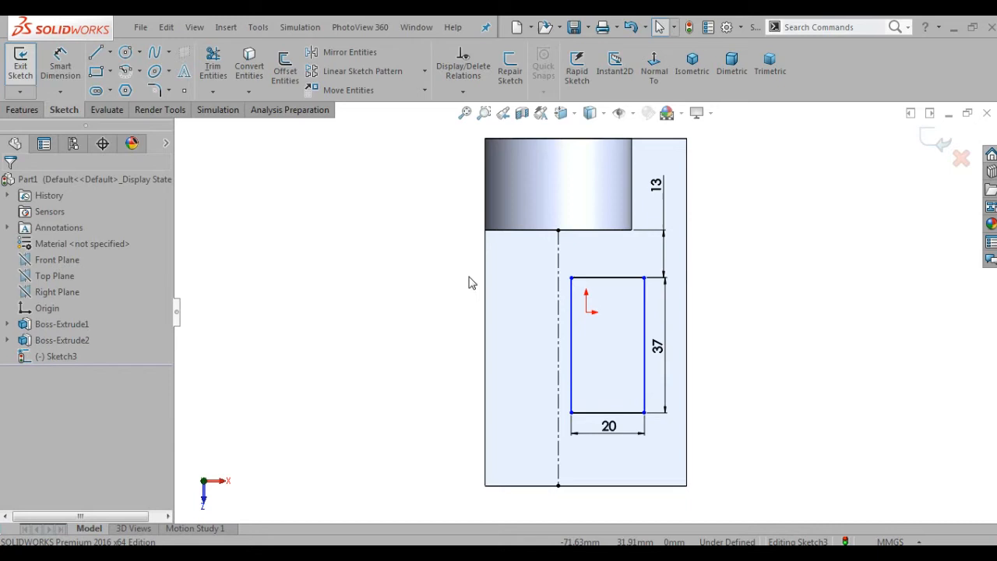
- Make the rectangle's long side nearest the centerline collinear with it
left_click(573, 340)
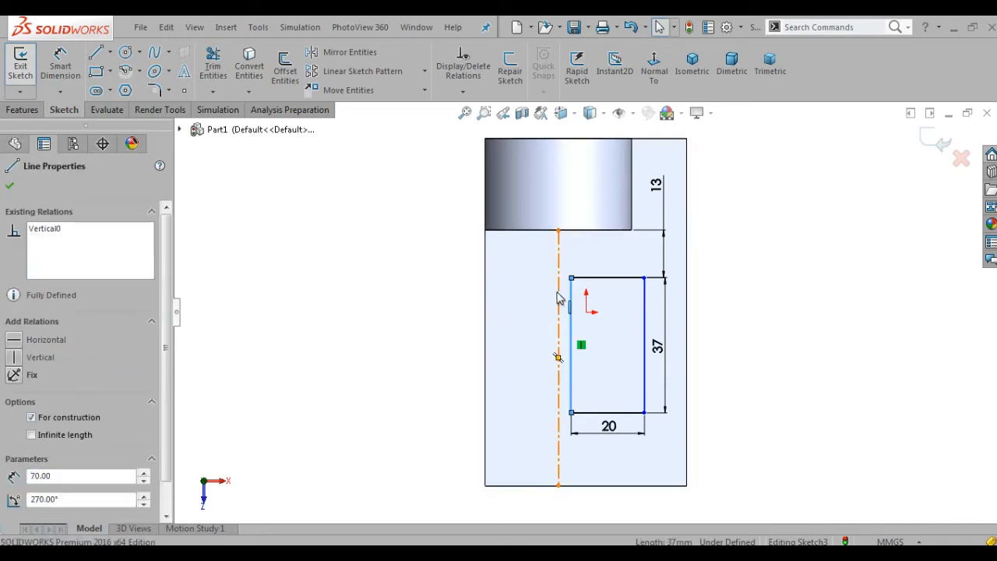
left_click(558, 302, "ctrl")
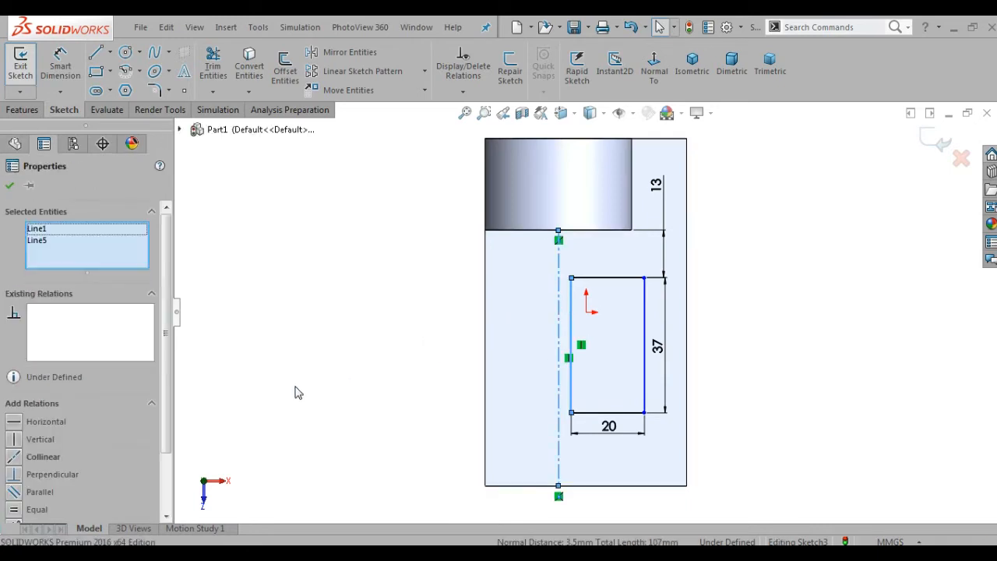
left_click(28, 460)
left_click(288, 246)
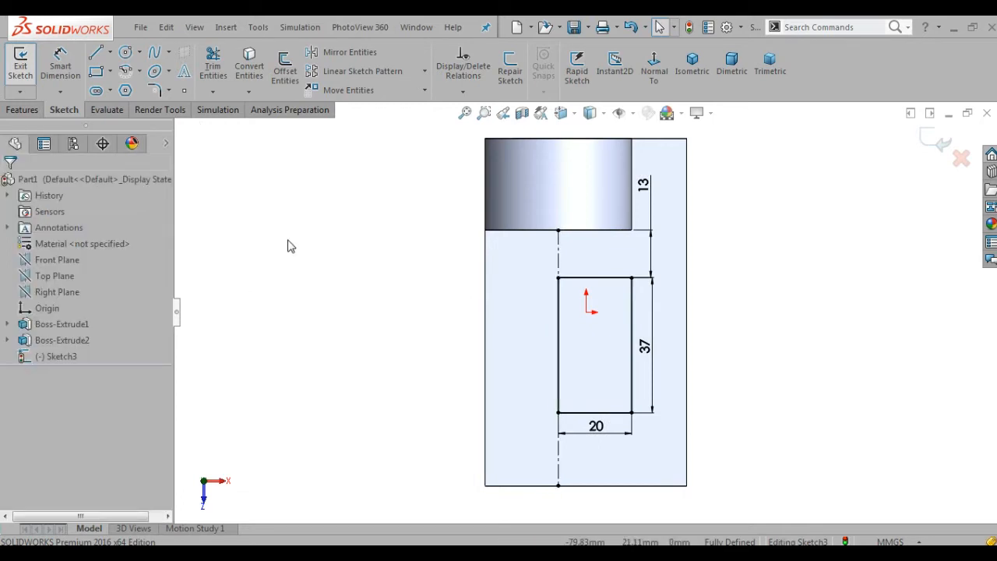
- Cut the rectangle through the whole base plate with an Extruded Cut set to Through All
left_click(29, 113)
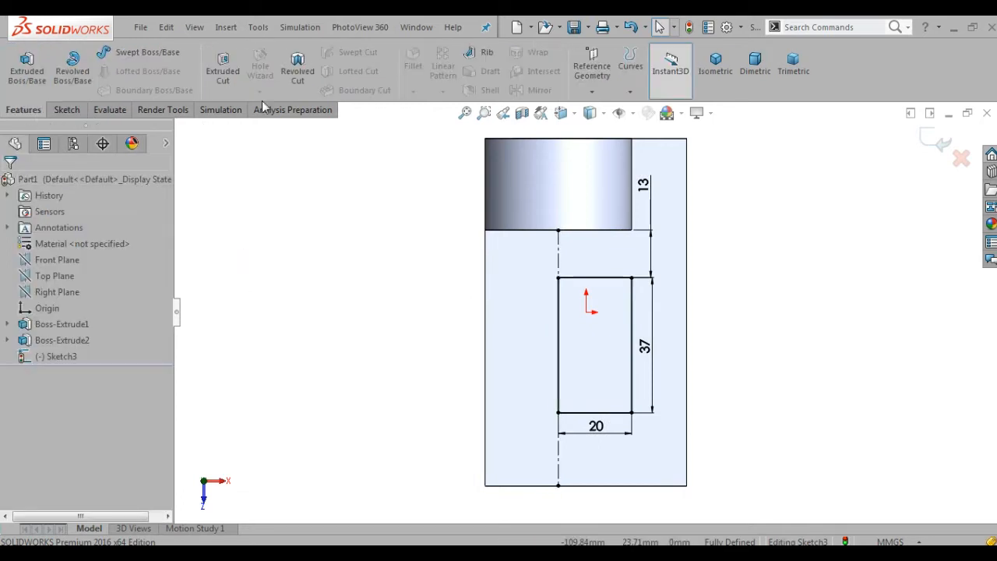
left_click(223, 76)
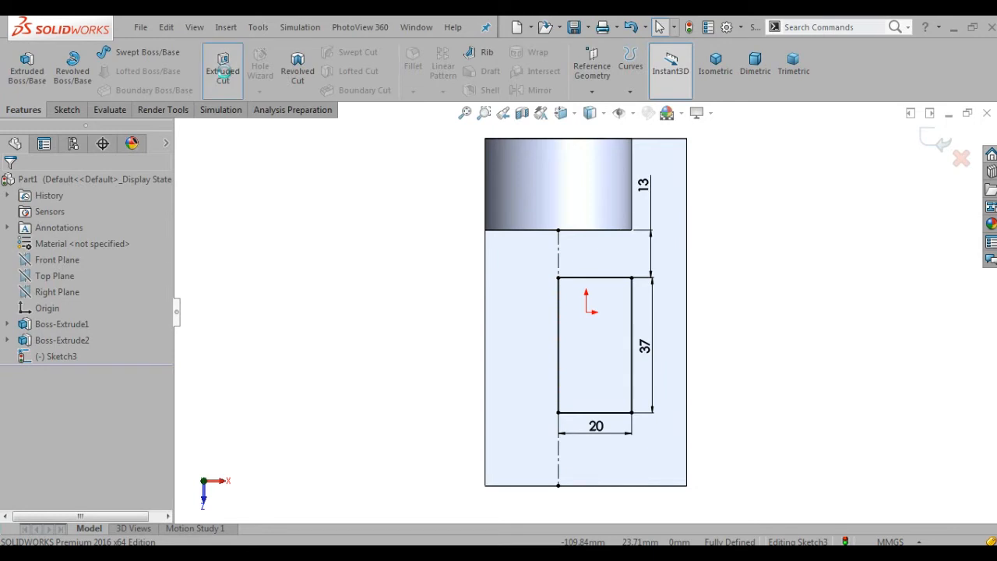
left_click(717, 67)
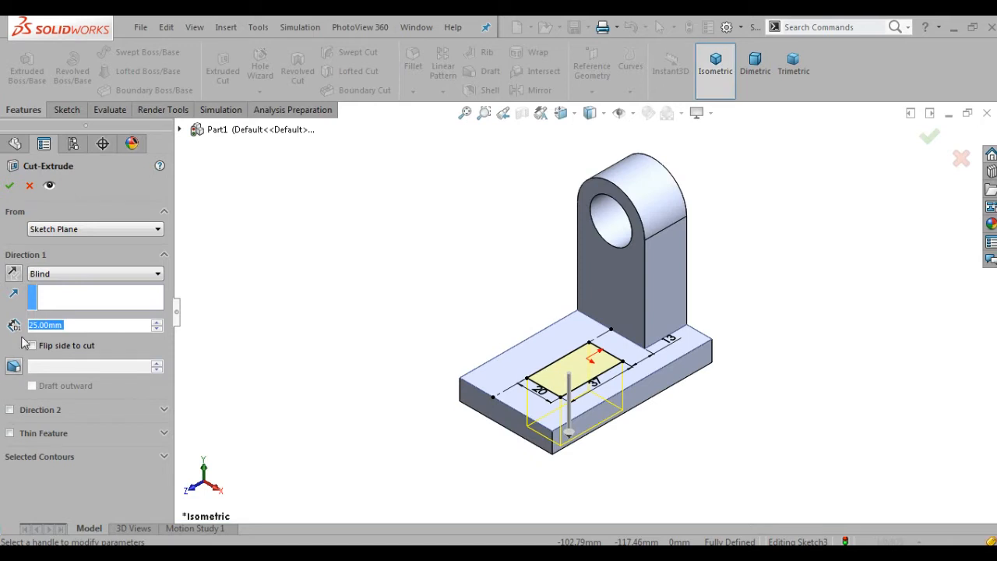
left_click(49, 274)
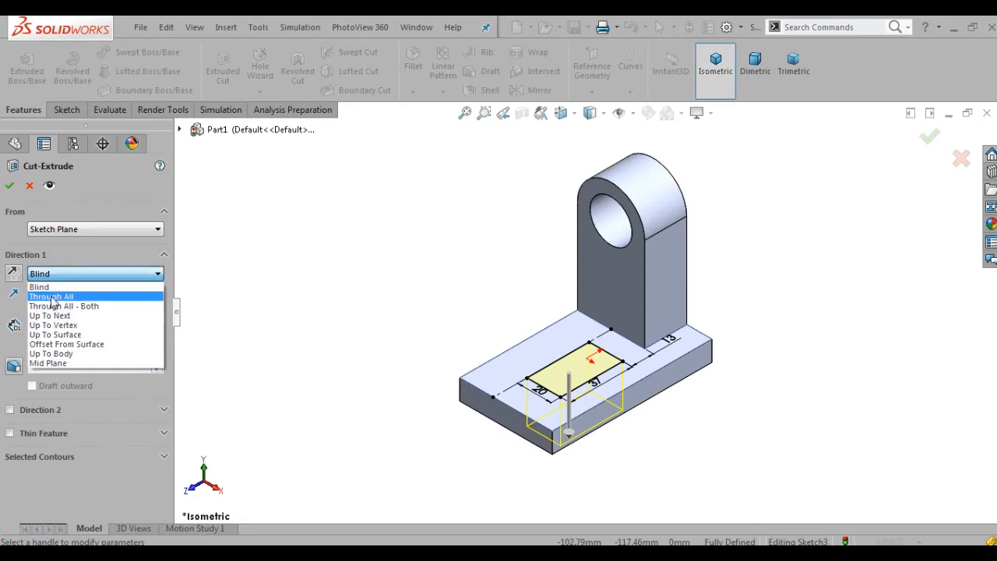
left_click(52, 297)
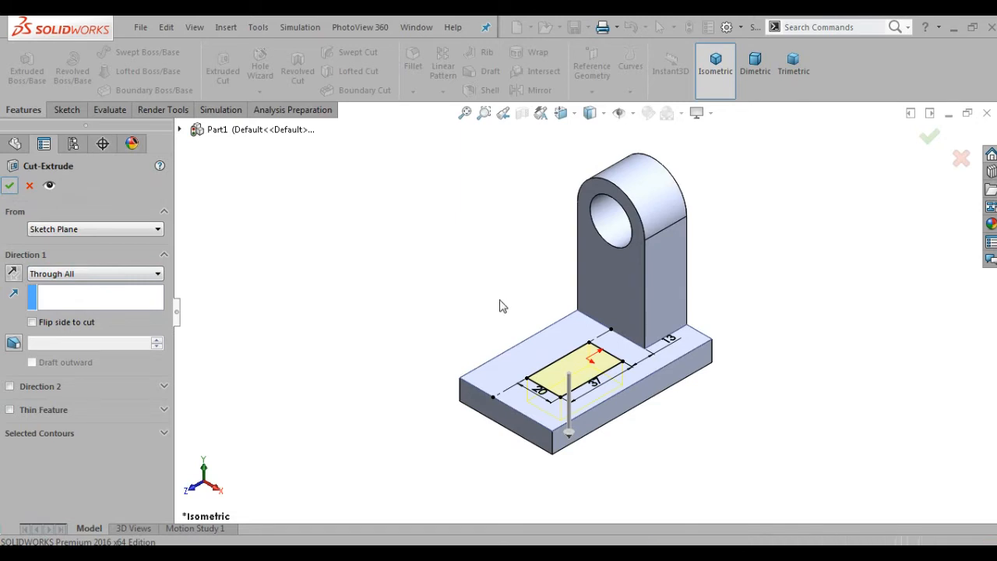
key("Return")
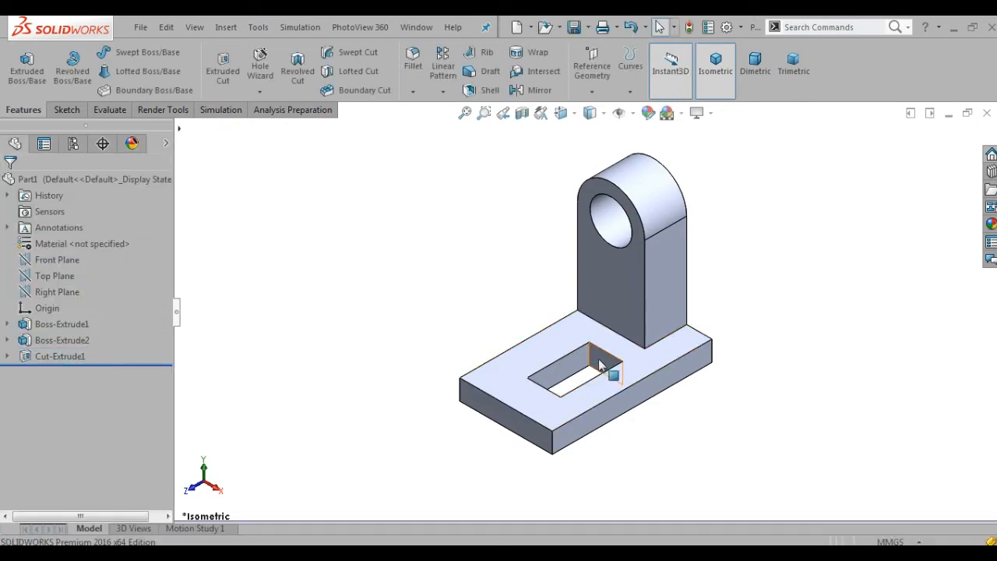
- Consult the reference drawing in Windows Photo Viewer, return to SOLIDWORKS and start a sketch on the bracket's L-shaped side face
scroll(628, 357, "down", 3)
scroll(628, 356, "up", 4)
scroll(642, 220, "up", 1)
scroll(642, 220, "down", 2)
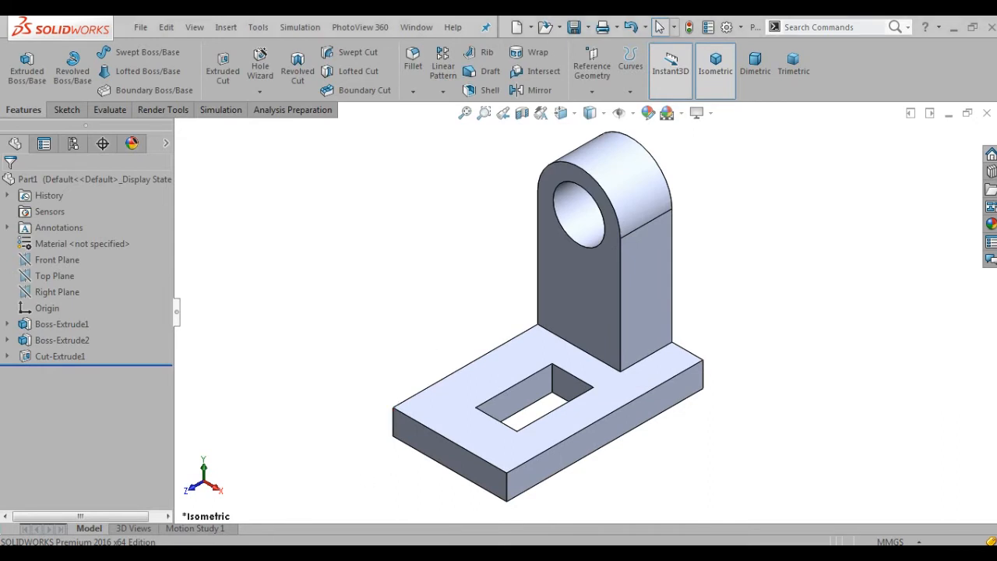
left_click(328, 543)
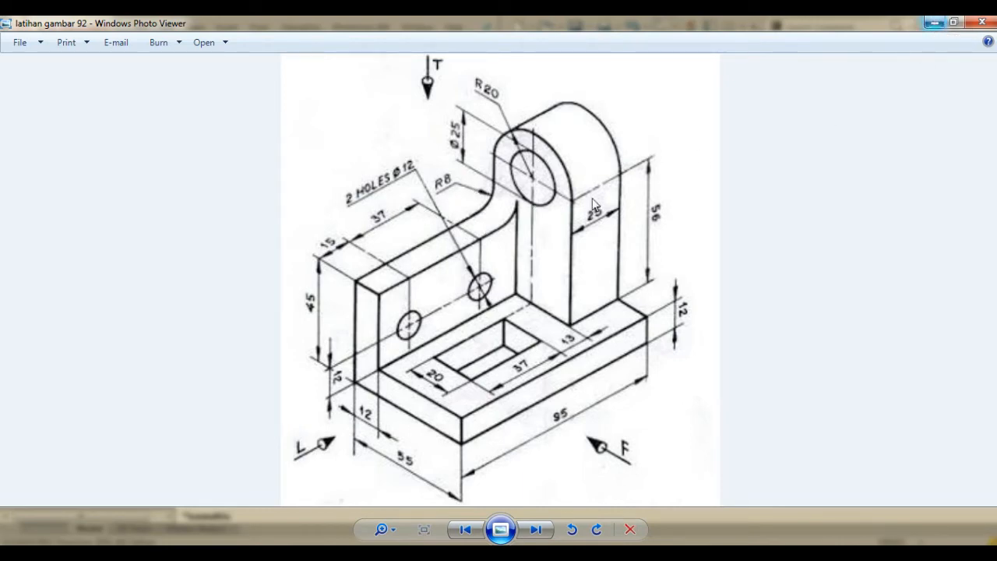
left_click(934, 25)
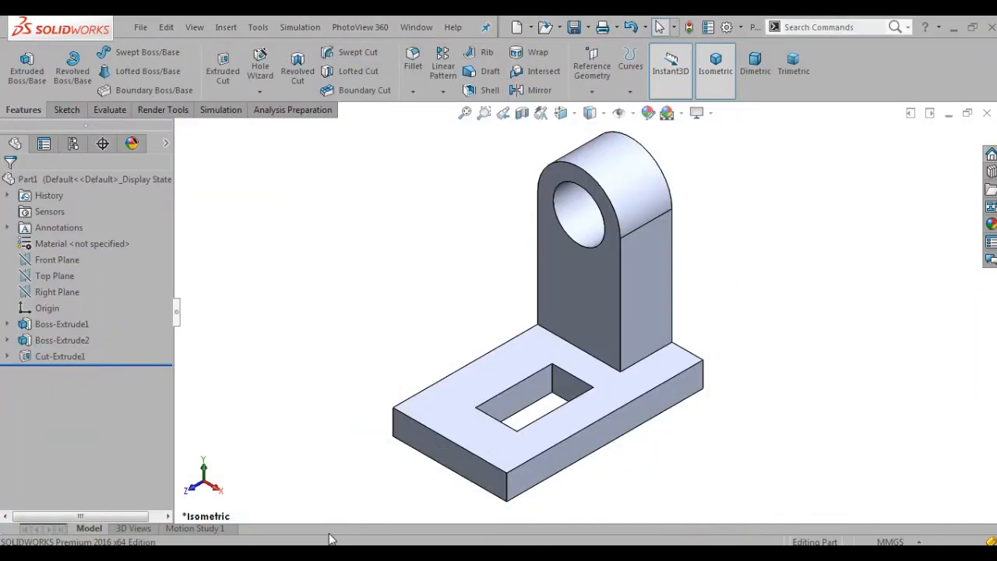
left_click(466, 393)
left_click(363, 400)
middle_click_drag(363, 400, 440, 380)
left_click(440, 379)
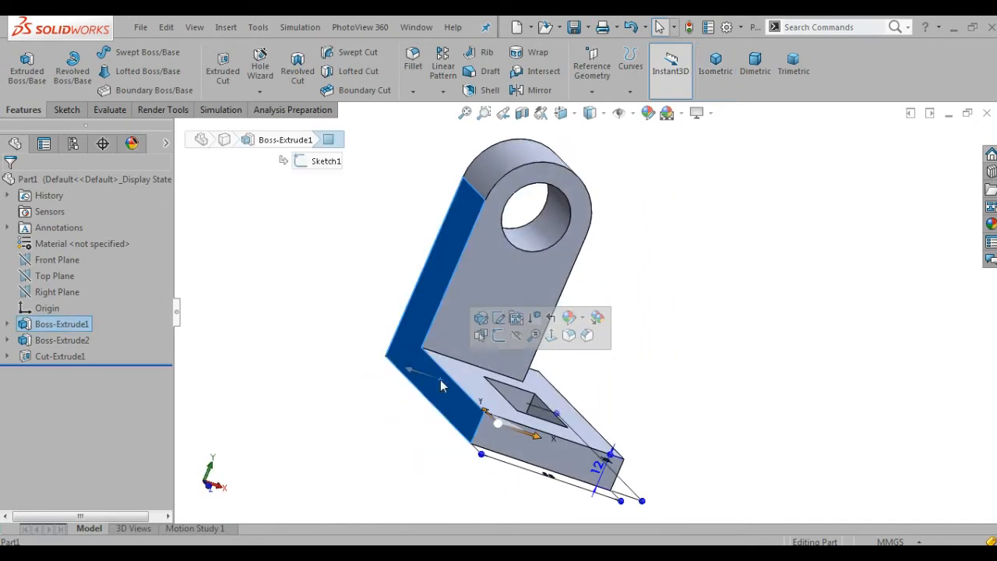
left_click(498, 335)
left_click(653, 71)
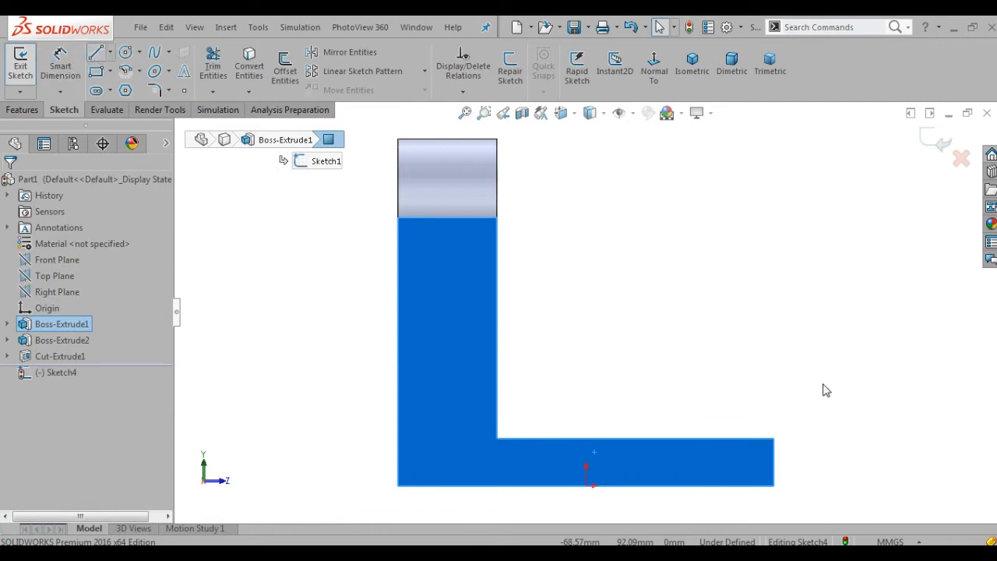
- Sketch a closed rectangular line profile about 70 mm long and 24 mm high on the plate's top edge, from its free end to the upright
left_click(774, 438)
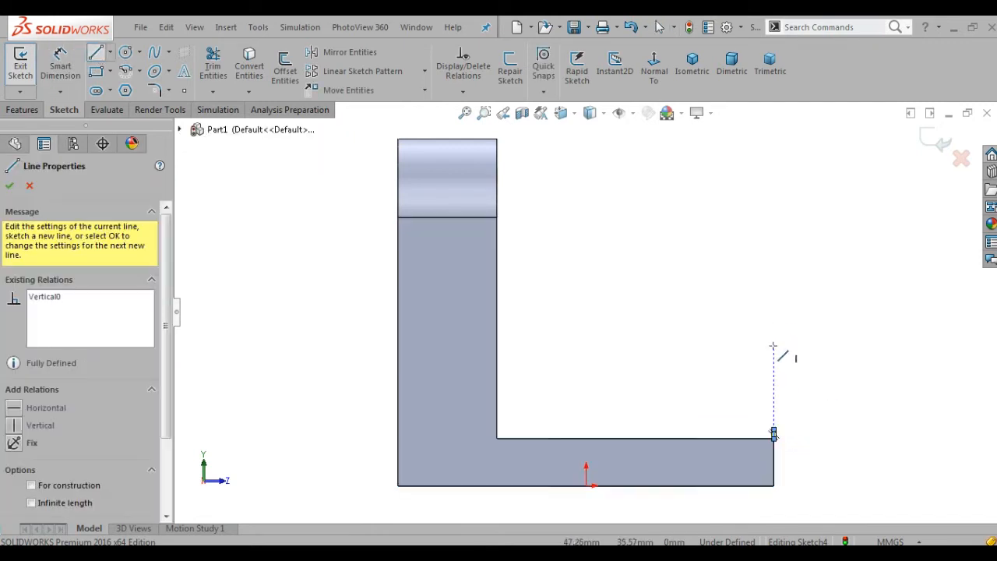
left_click(773, 346)
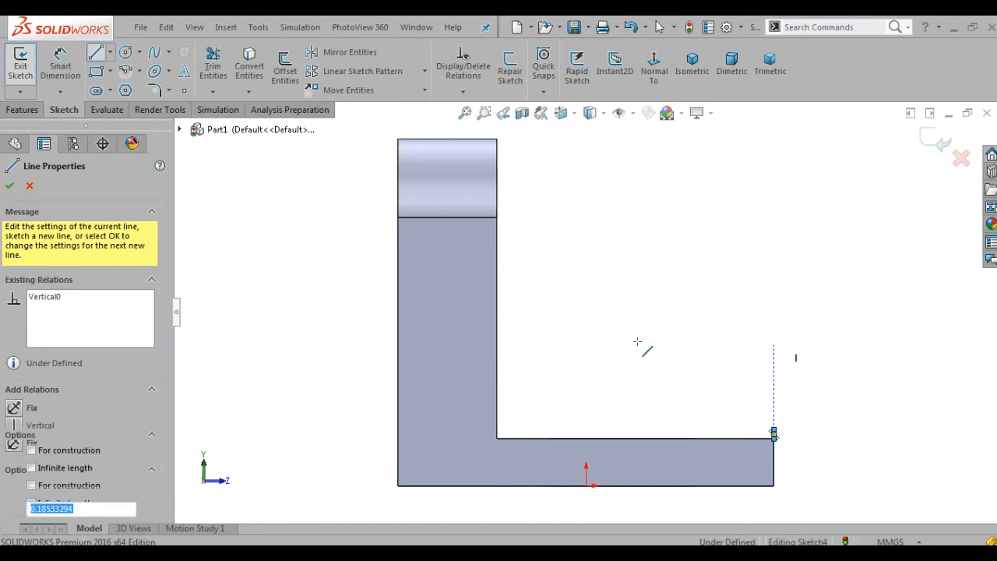
left_click(497, 344)
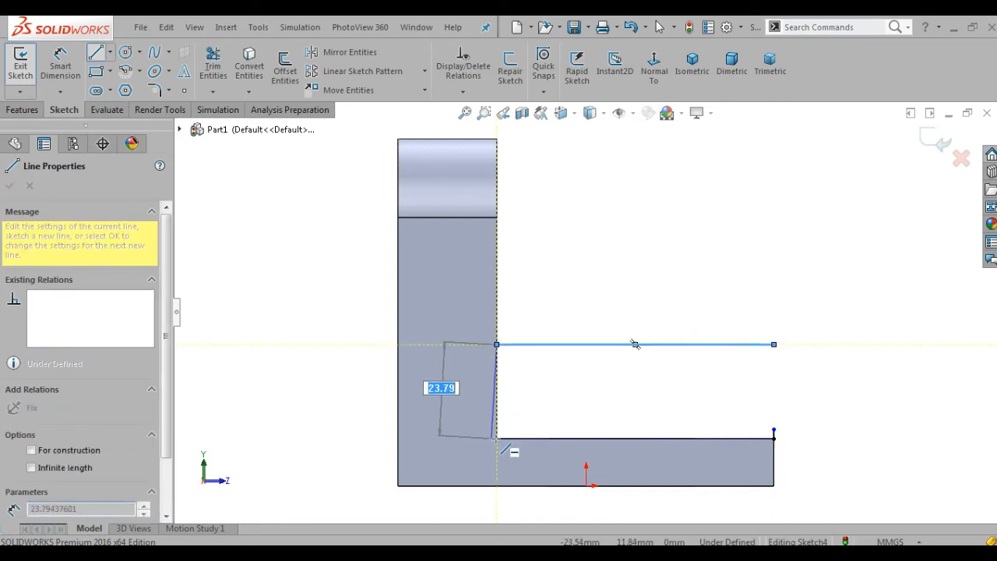
left_click(496, 439)
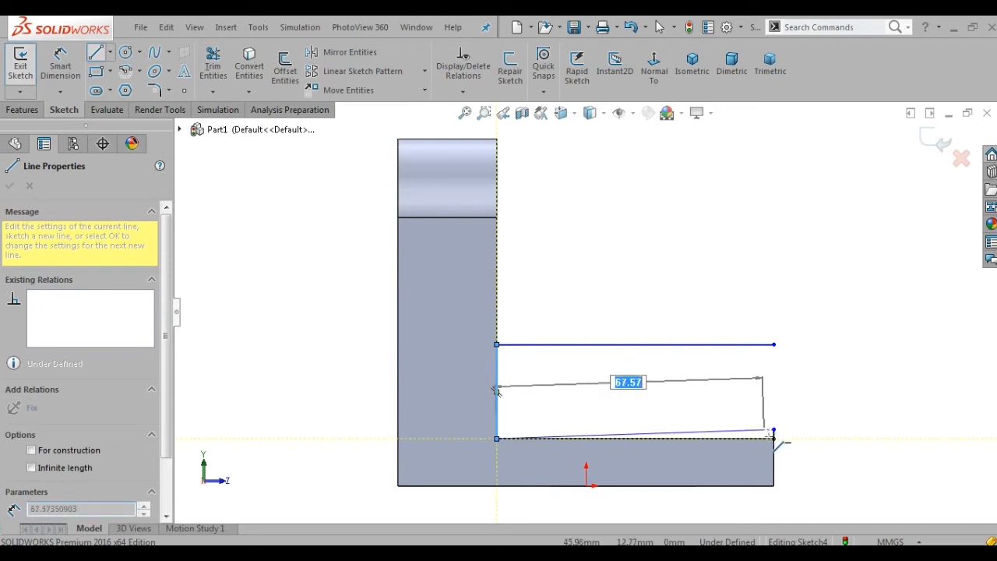
left_click(773, 438)
right_click(781, 443)
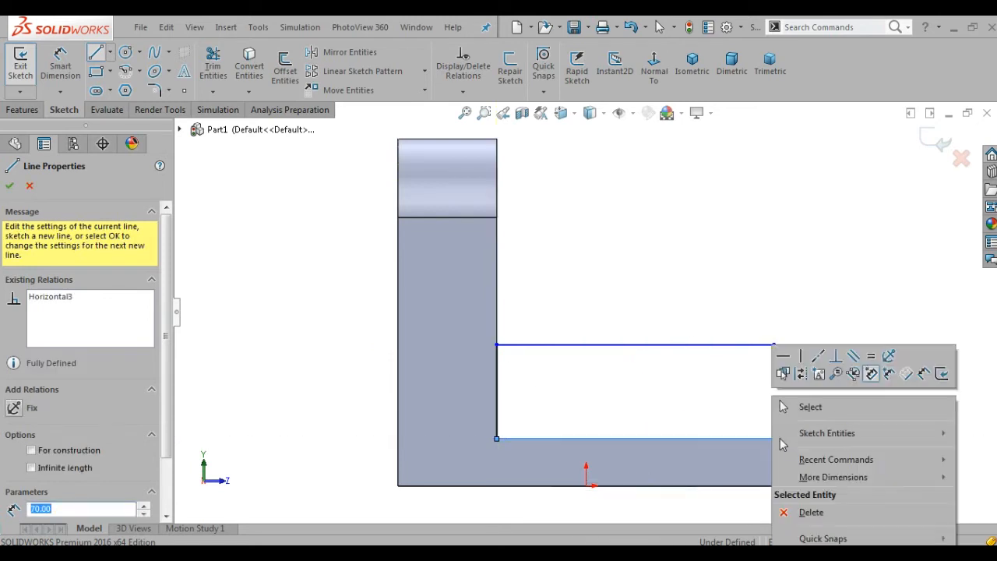
left_click(802, 407)
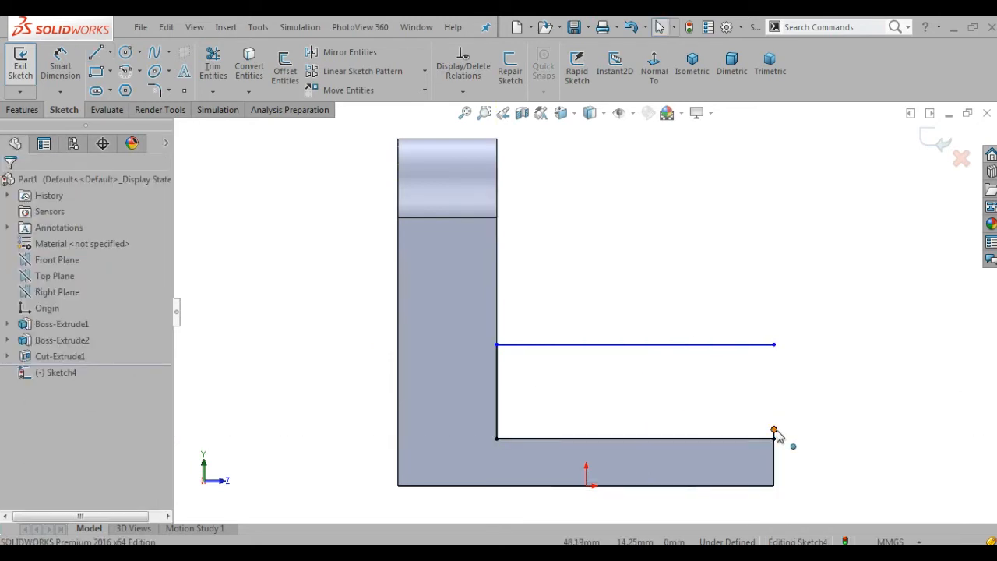
left_click_drag(776, 435, 776, 354)
left_click(682, 250)
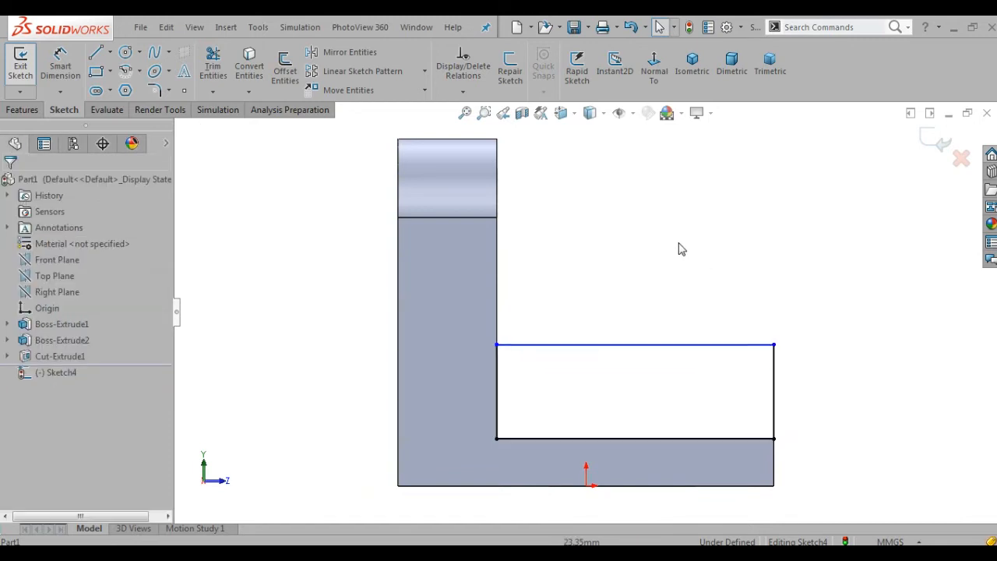
- Dimension the height from the plate's bottom edge to the profile's top line as 45 mm
right_click(678, 247)
left_click(805, 201)
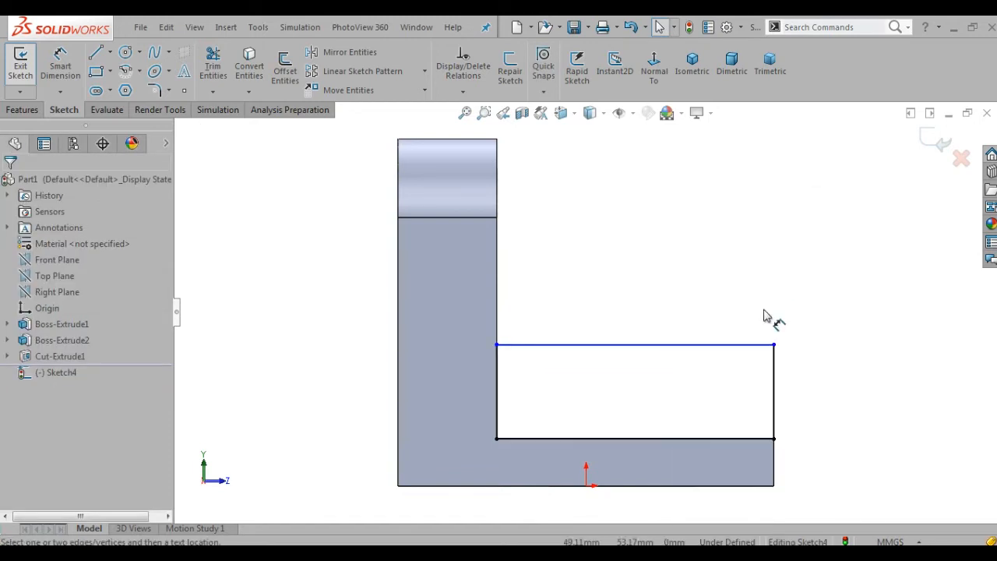
left_click(634, 345)
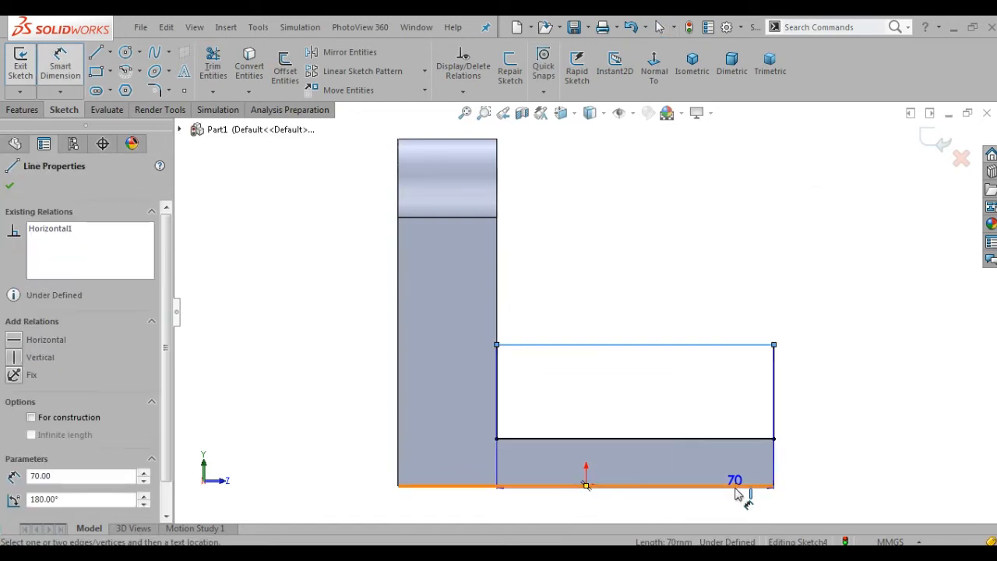
left_click(736, 488)
left_click(808, 425)
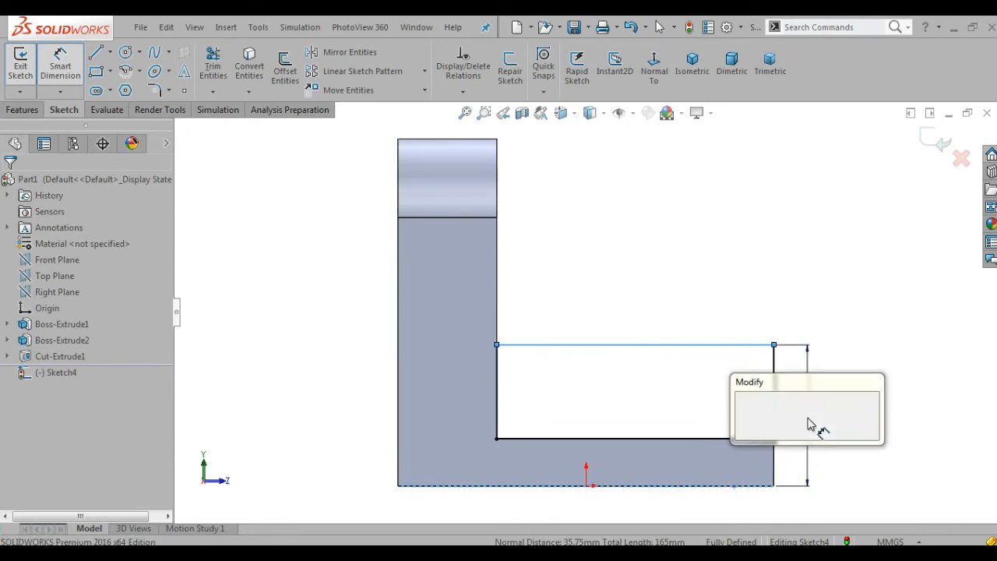
type("40")
left_click(745, 411)
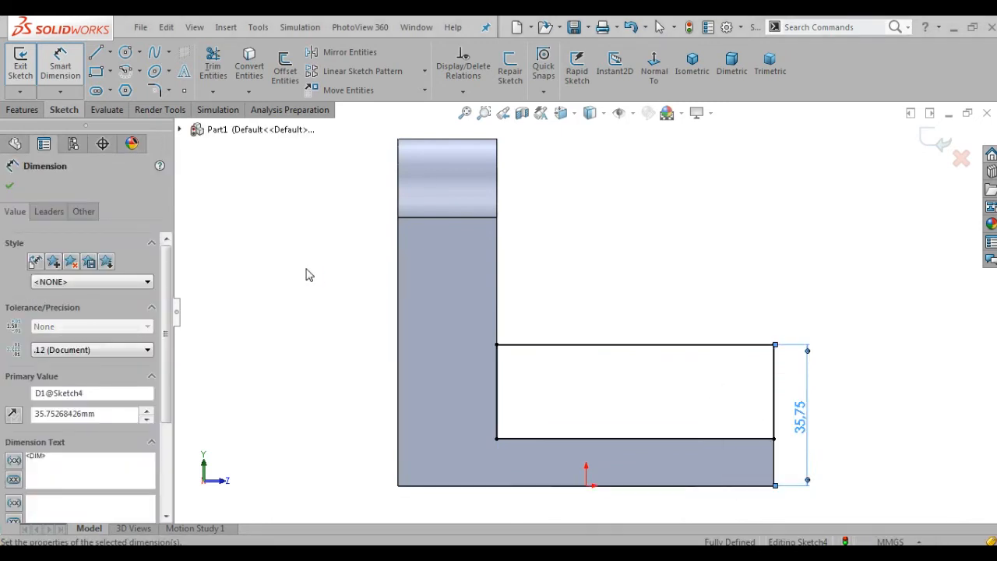
- Extrude the profile 12 mm in the reversed direction, inward over the base plate, merged with the body
left_click(20, 113)
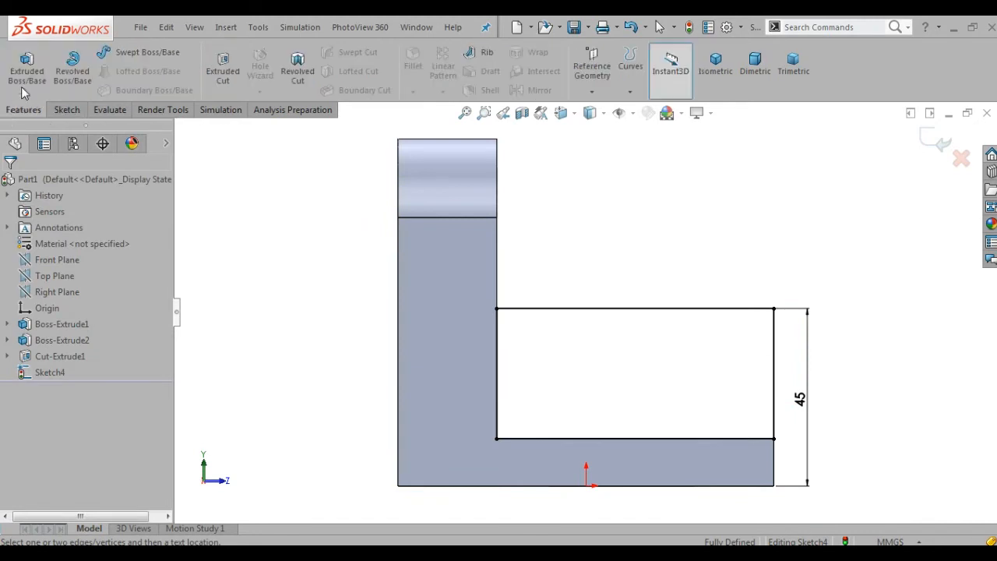
left_click(28, 66)
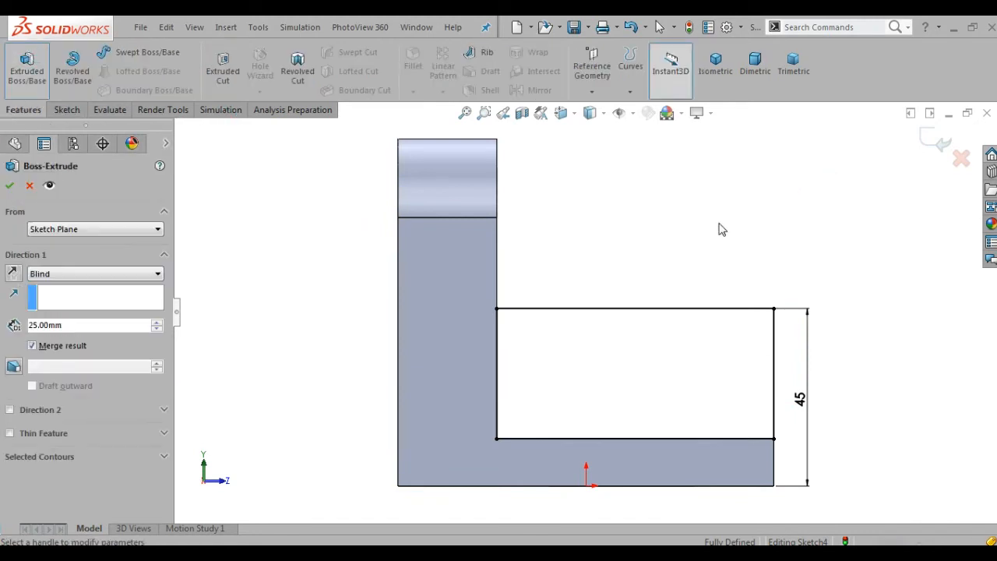
left_click(13, 274)
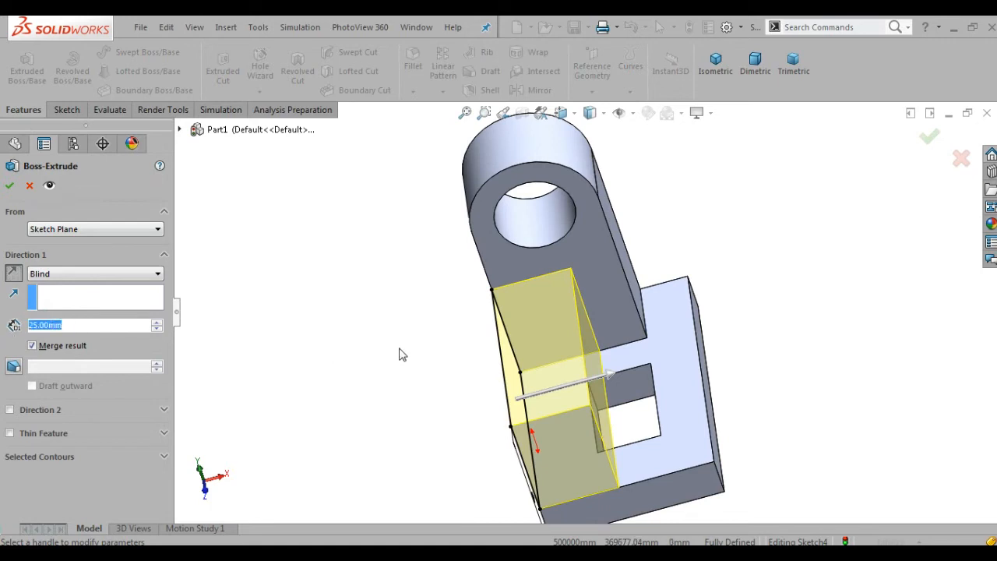
type("12")
key("Return")
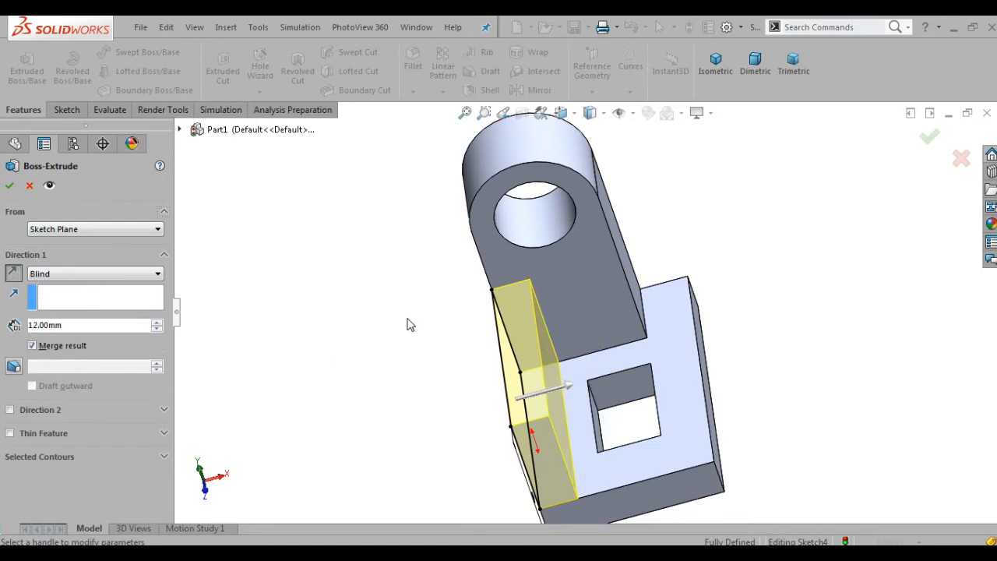
left_click(9, 185)
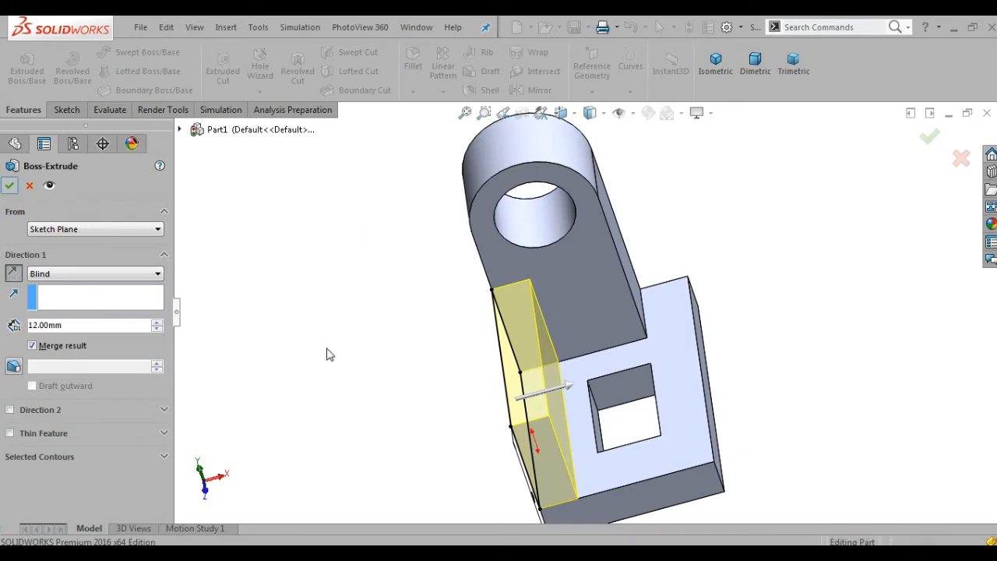
key("ctrl+7")
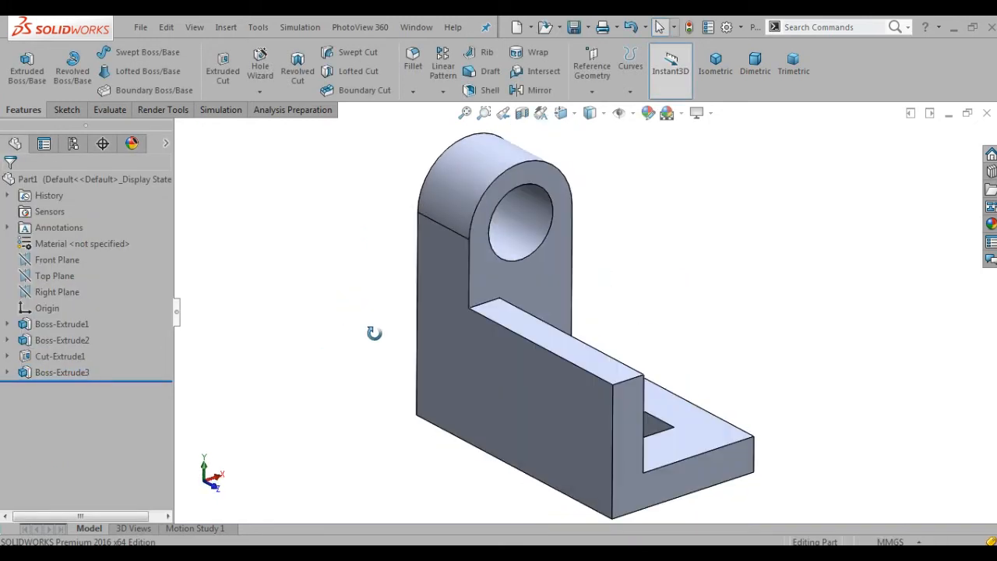
- Fillet the edge where the side wall's top meets the upright with an 8 mm radius
left_click(413, 64)
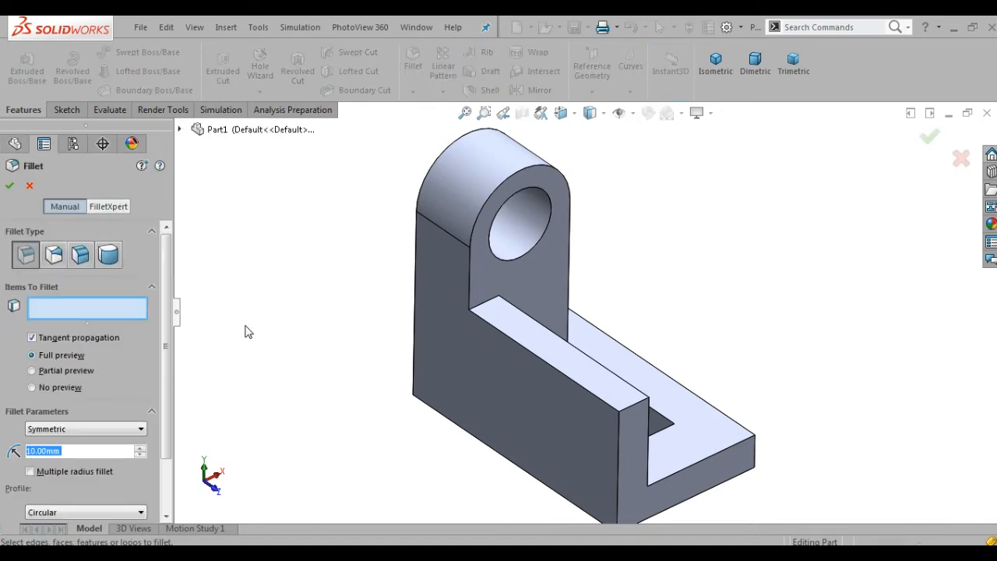
type("8")
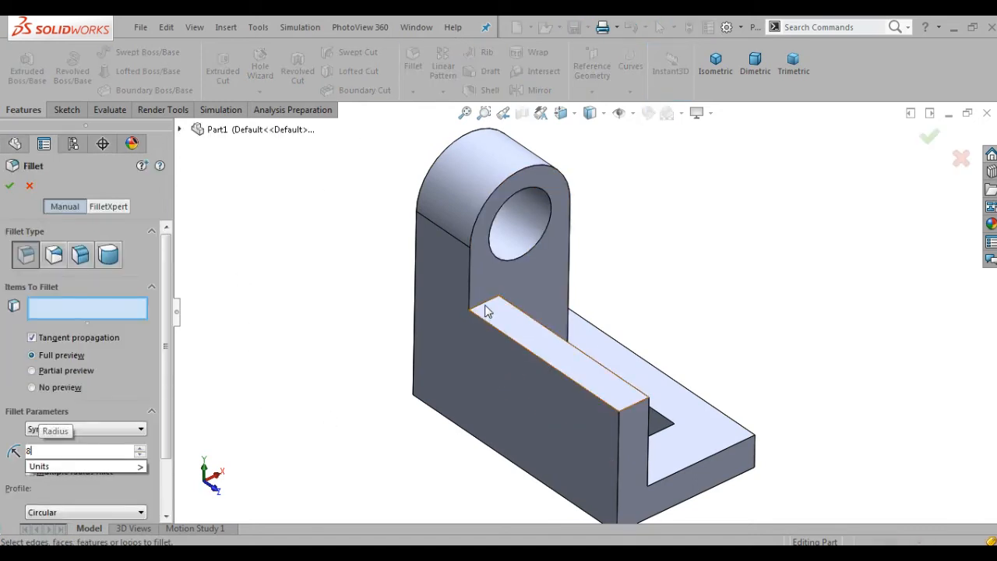
left_click(483, 312)
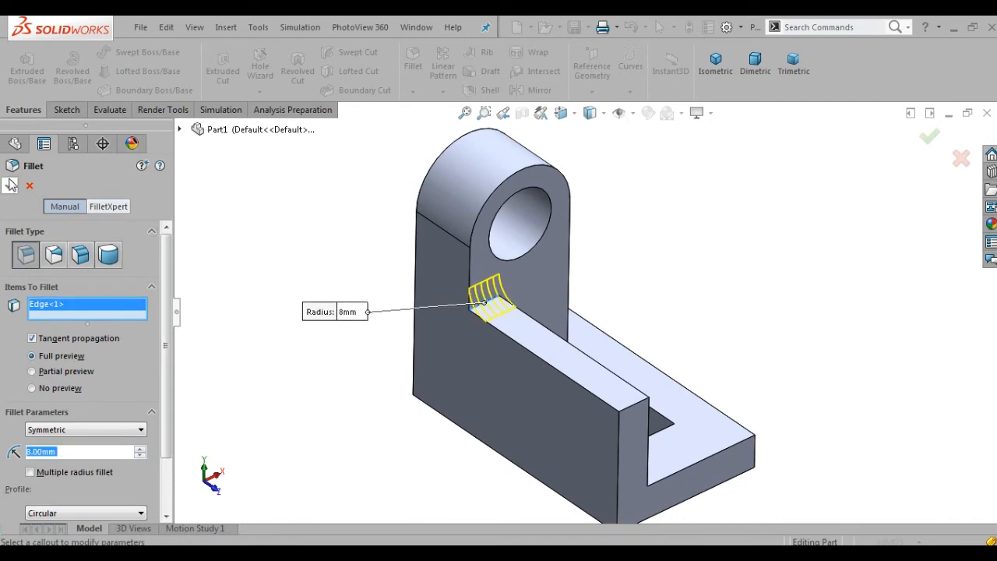
left_click(11, 185)
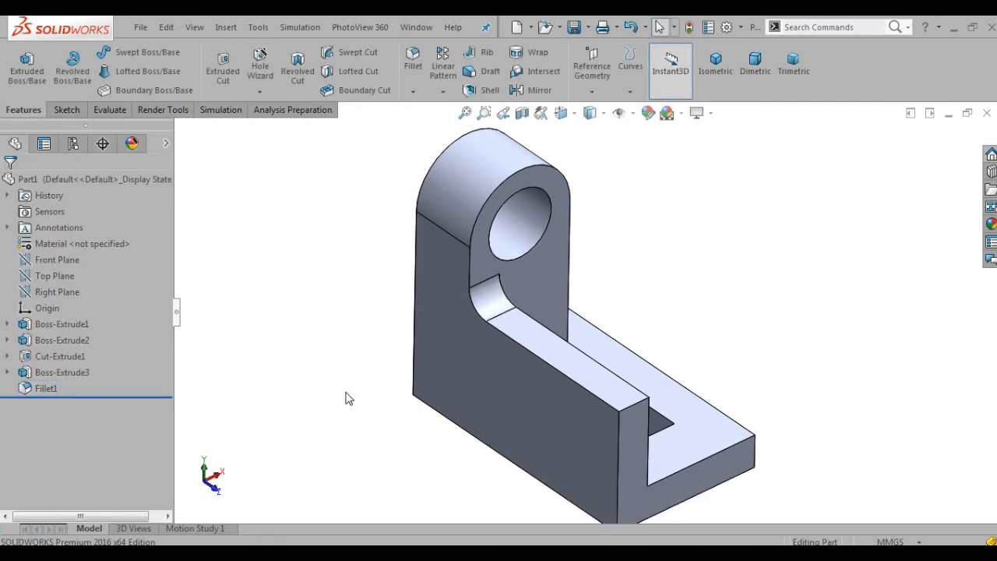
- Check the reference drawing in Windows Photo Viewer for the side wall's hole positions and return to the model in SOLIDWORKS
key("ctrl+1")
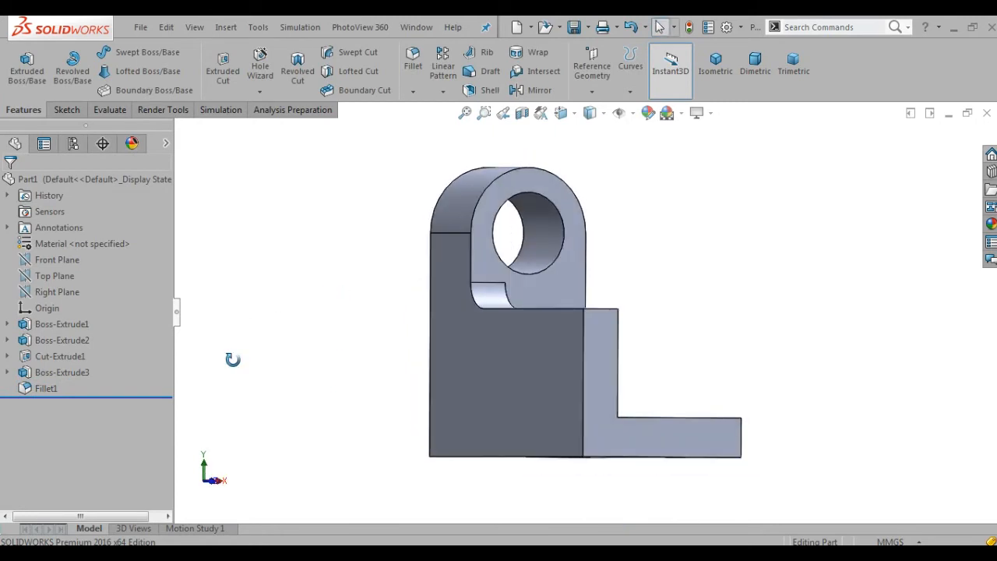
middle_click_drag(233, 359, 283, 415)
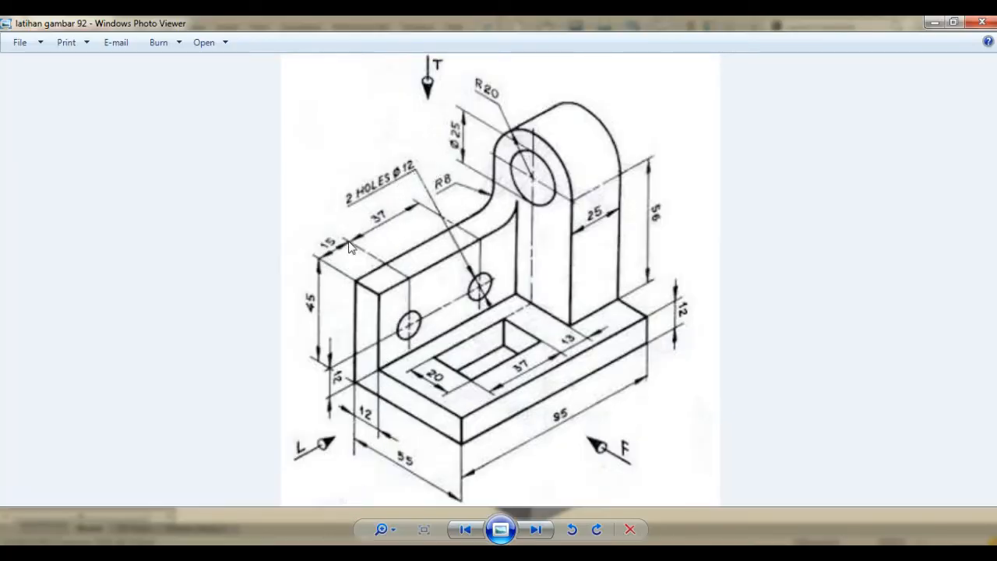
left_click(939, 24)
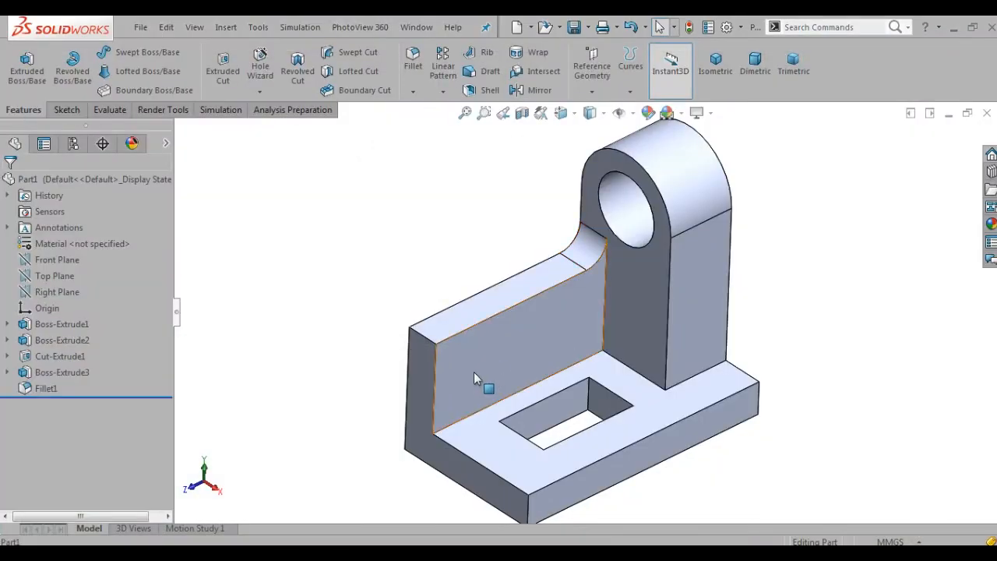
- Sketch two circles, about 9 mm and 8 mm in diameter, side by side at equal height on the side wall's inner face
left_click(474, 371)
left_click(533, 330)
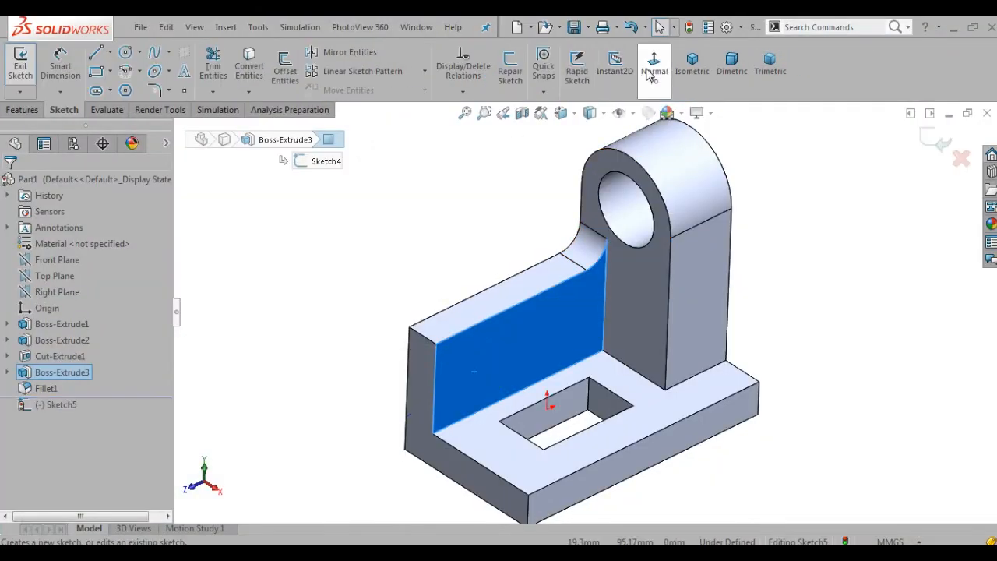
left_click(654, 68)
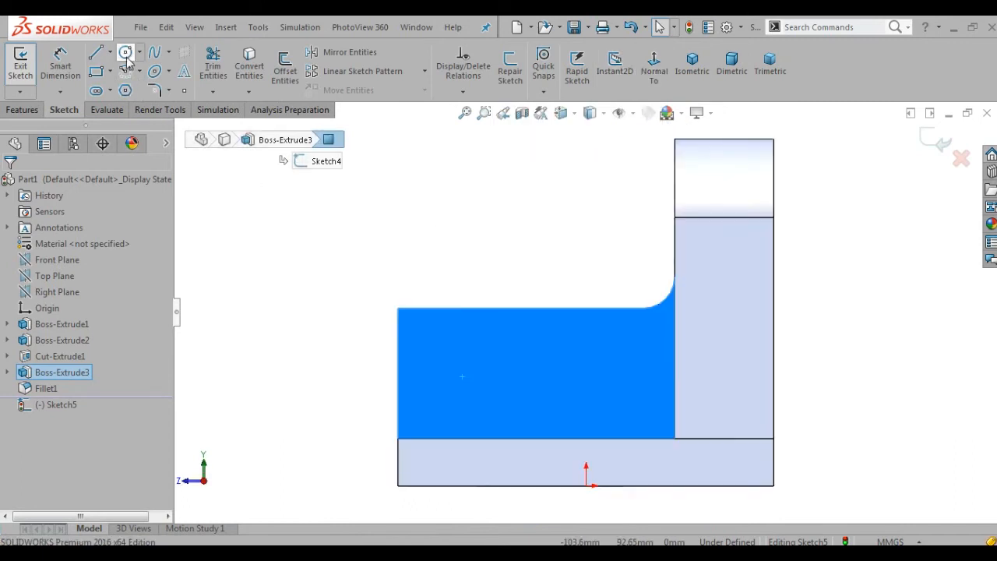
left_click_drag(436, 358, 454, 358)
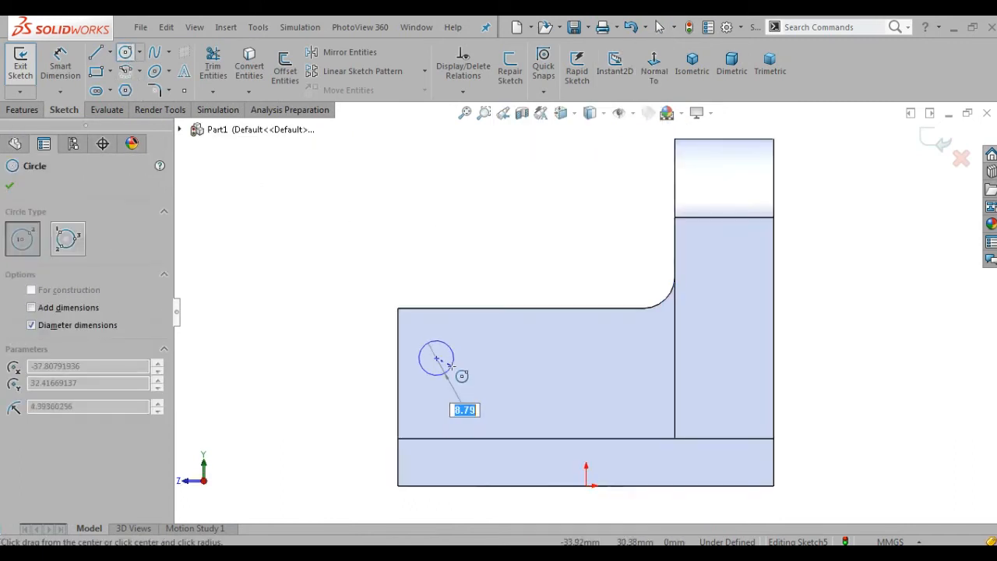
left_click_drag(530, 358, 545, 365)
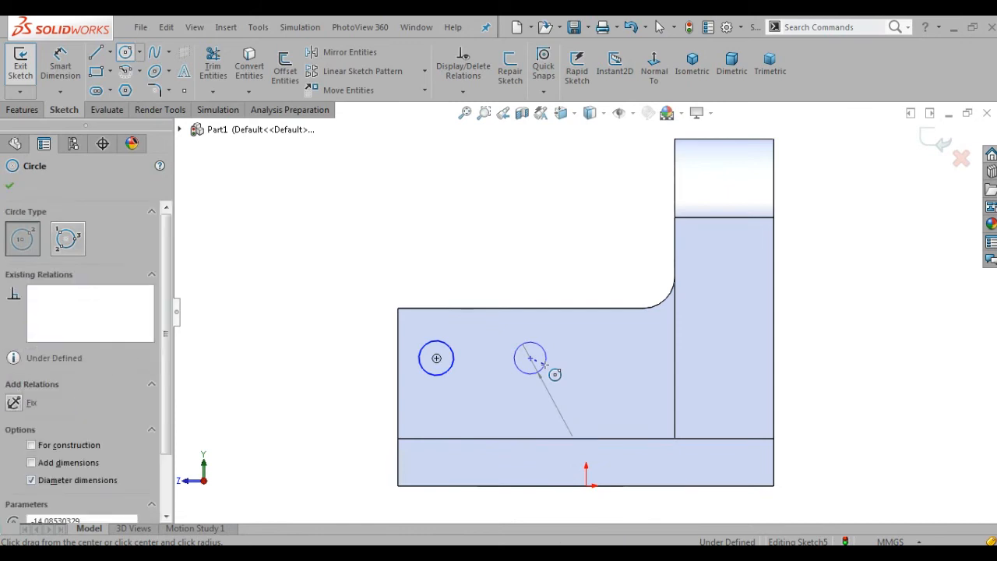
- Dimension the distance from the wall's free vertical edge to the nearest circle's center as 15 mm
right_click(549, 368)
left_click(697, 346)
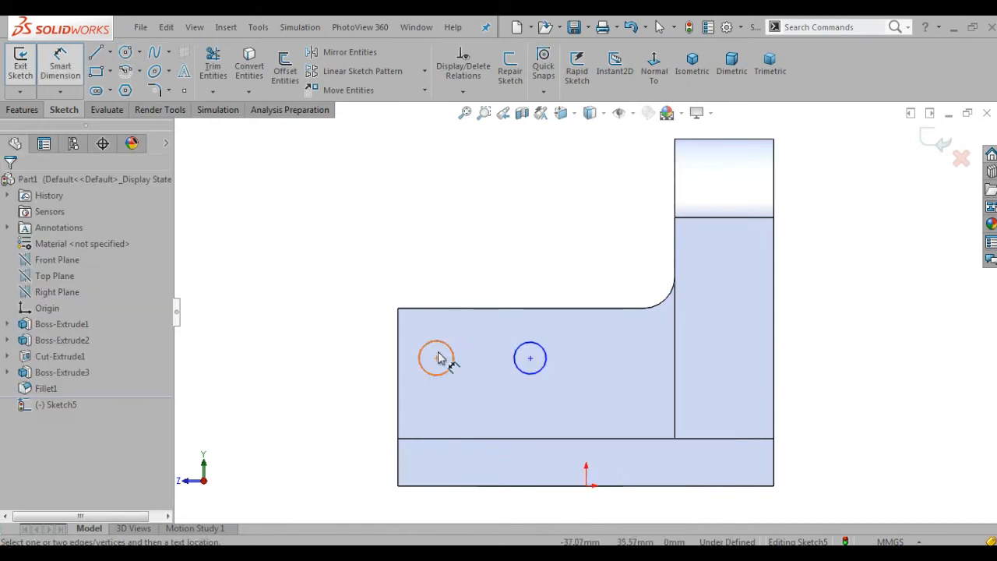
left_click(446, 351)
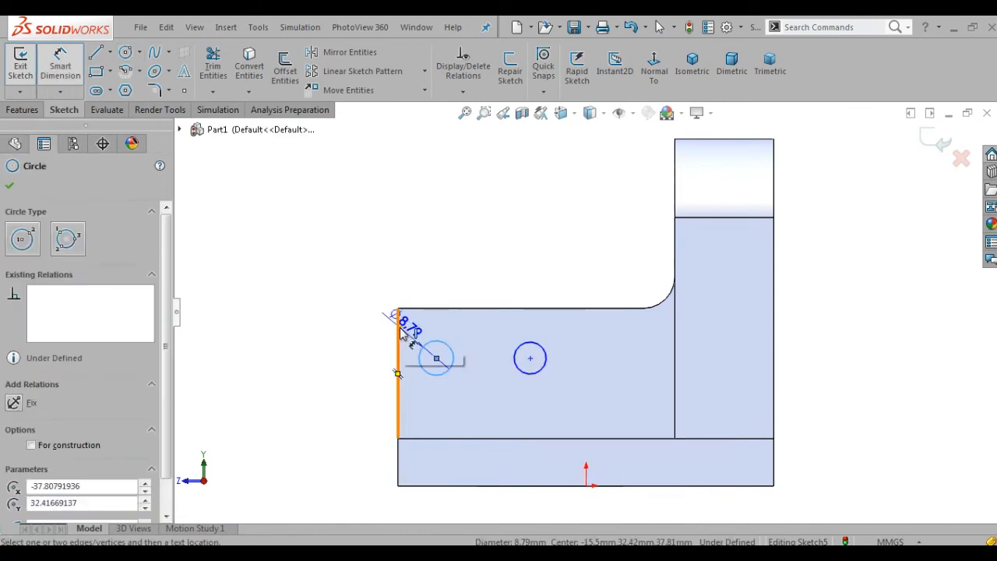
left_click(400, 331)
left_click(417, 304)
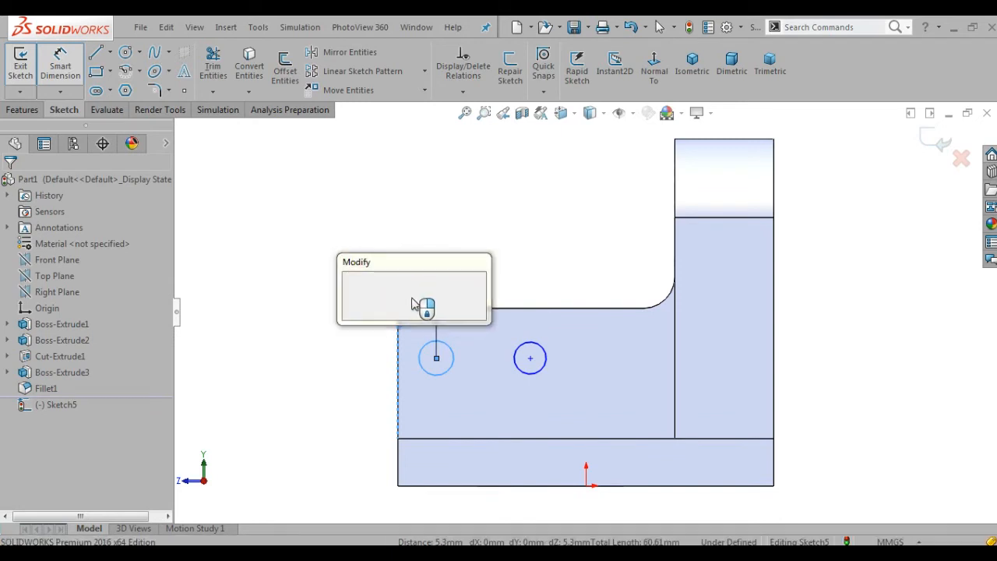
key("Return")
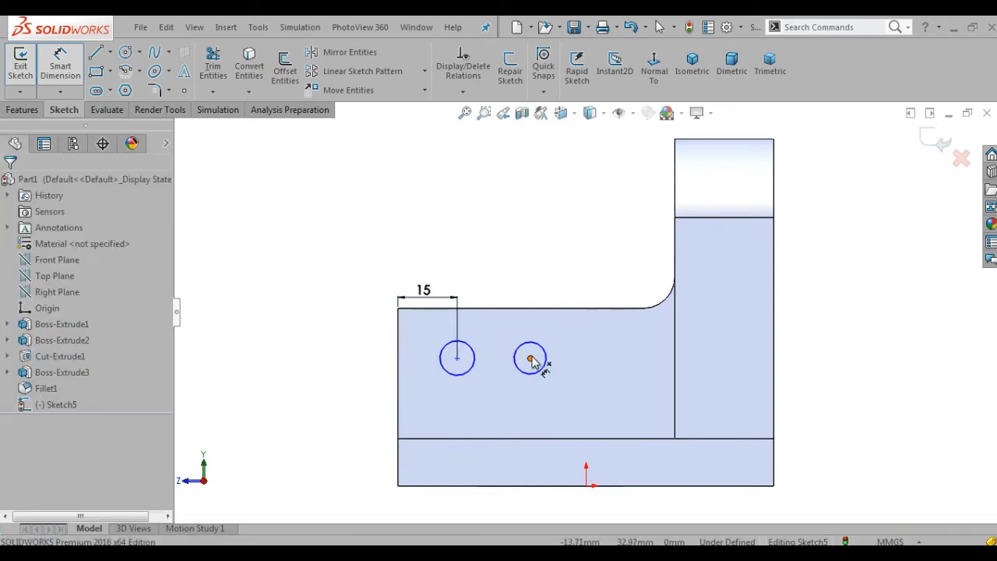
- Dimension the horizontal spacing between the two circle centers as 37 mm
left_click(530, 358)
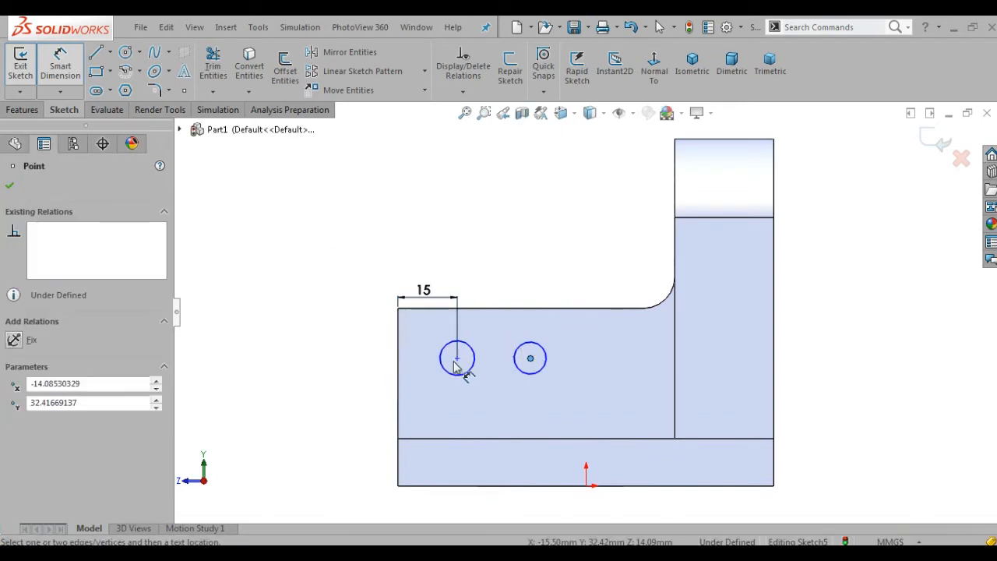
left_click(456, 358)
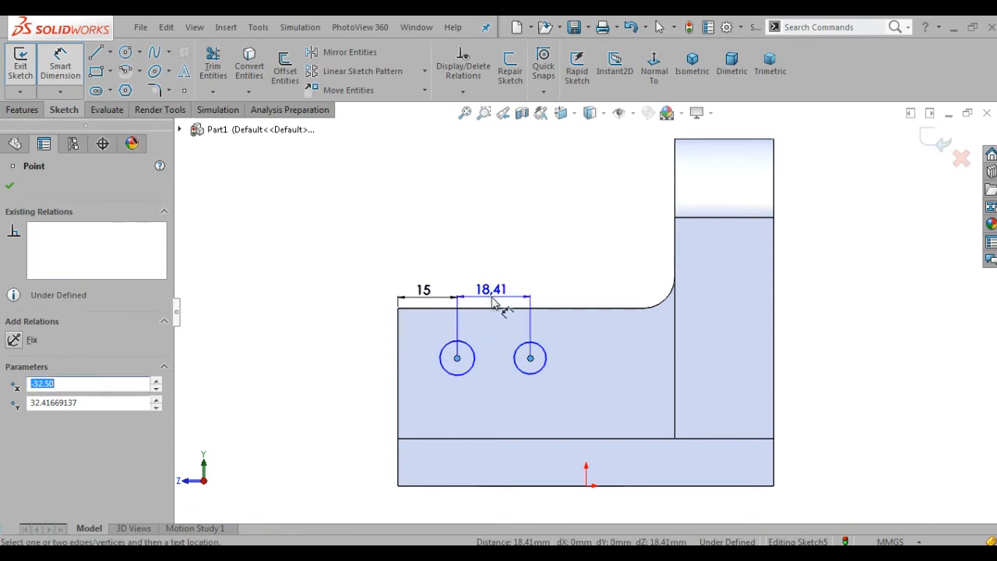
left_click(492, 303)
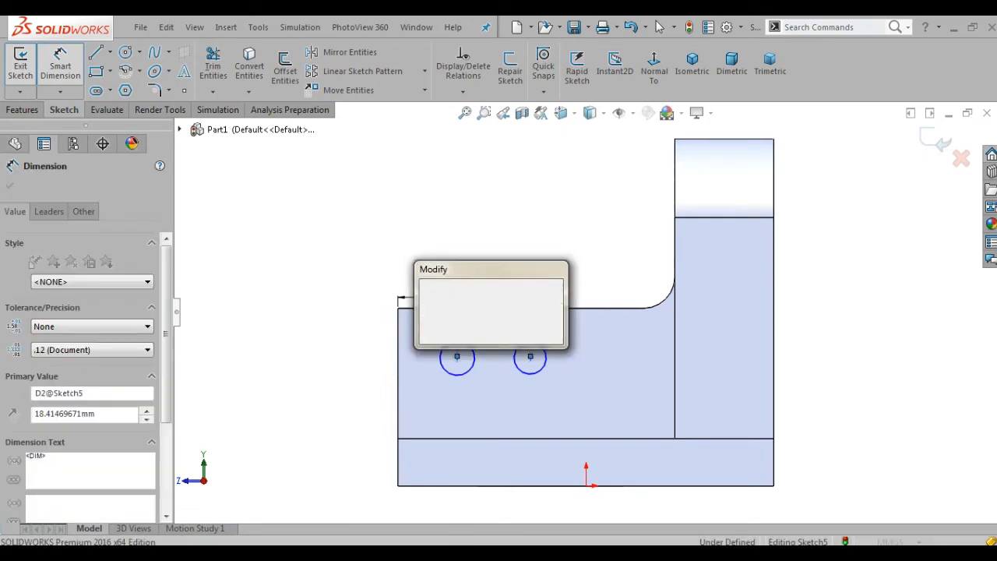
type("37")
key("Return")
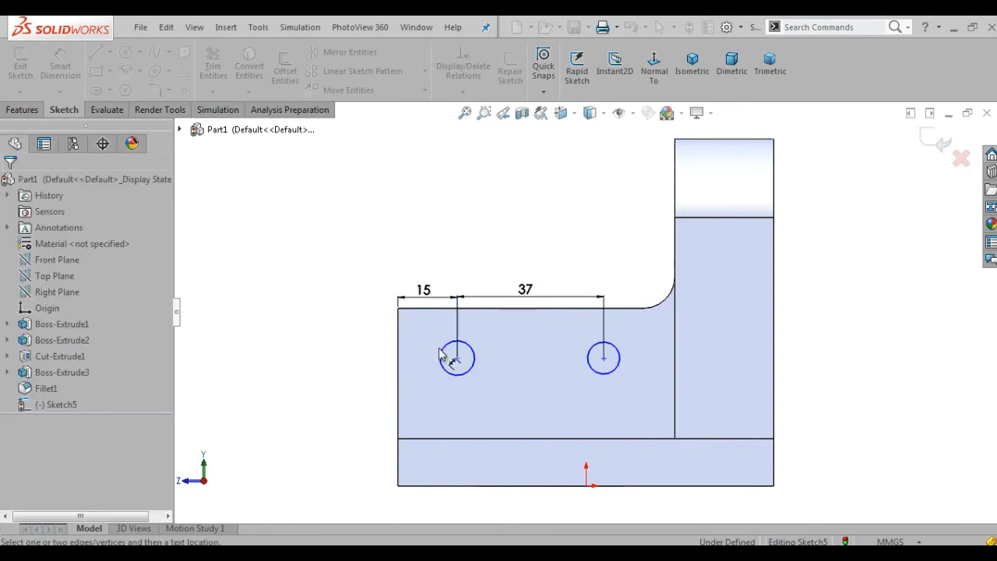
- Dimension the diameter of both circles as 12 mm
left_click(443, 352)
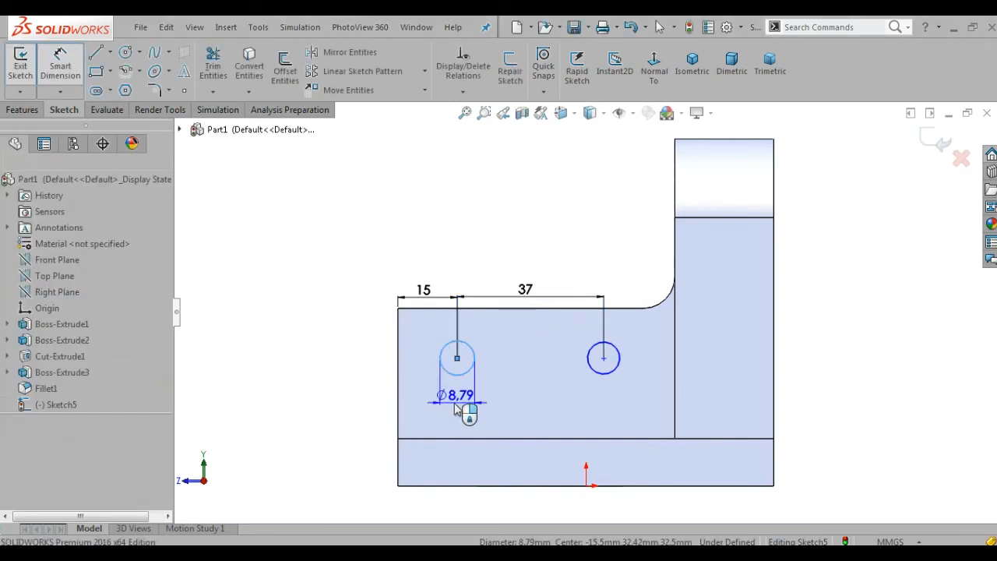
left_click(457, 410)
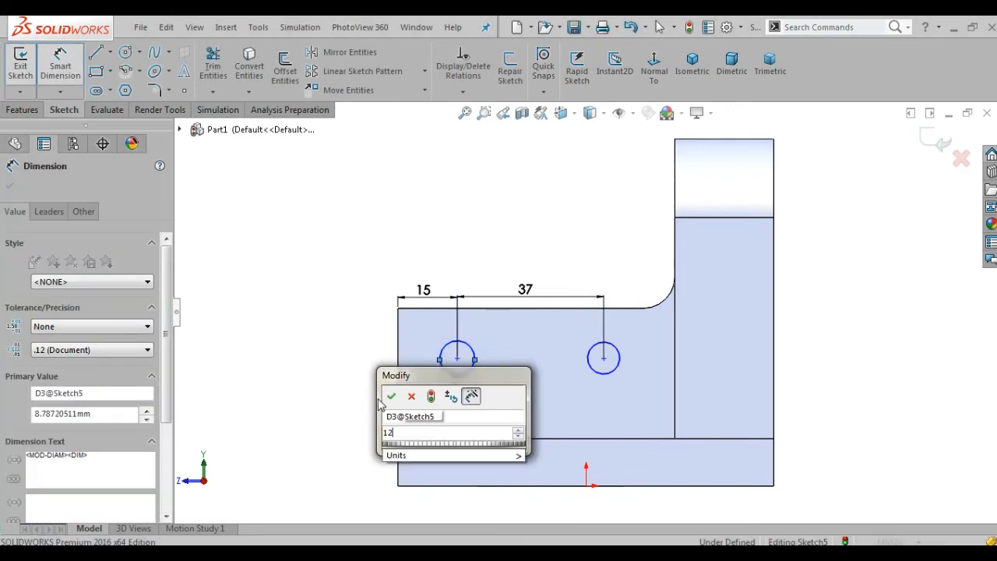
type("12")
key("Return")
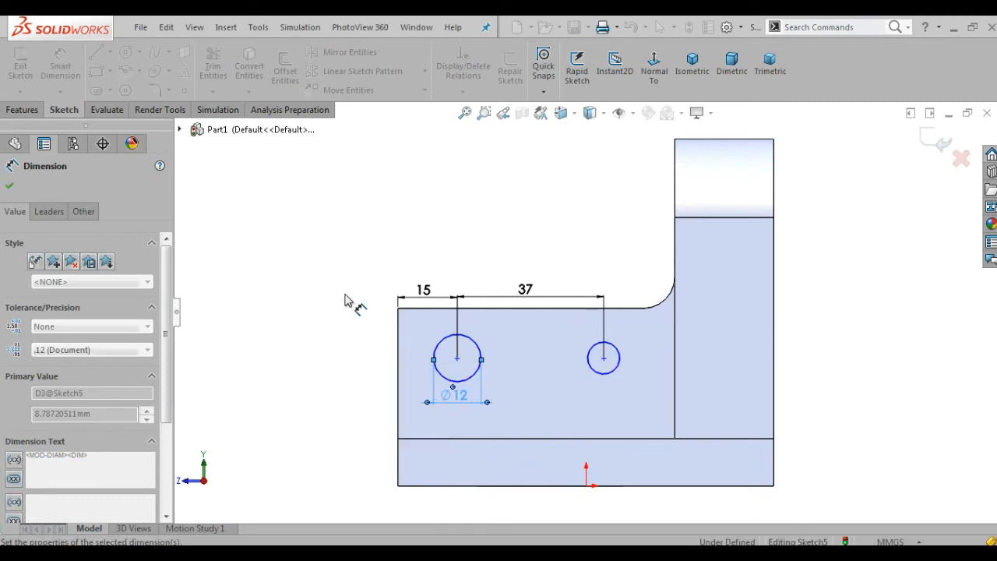
left_click(601, 375)
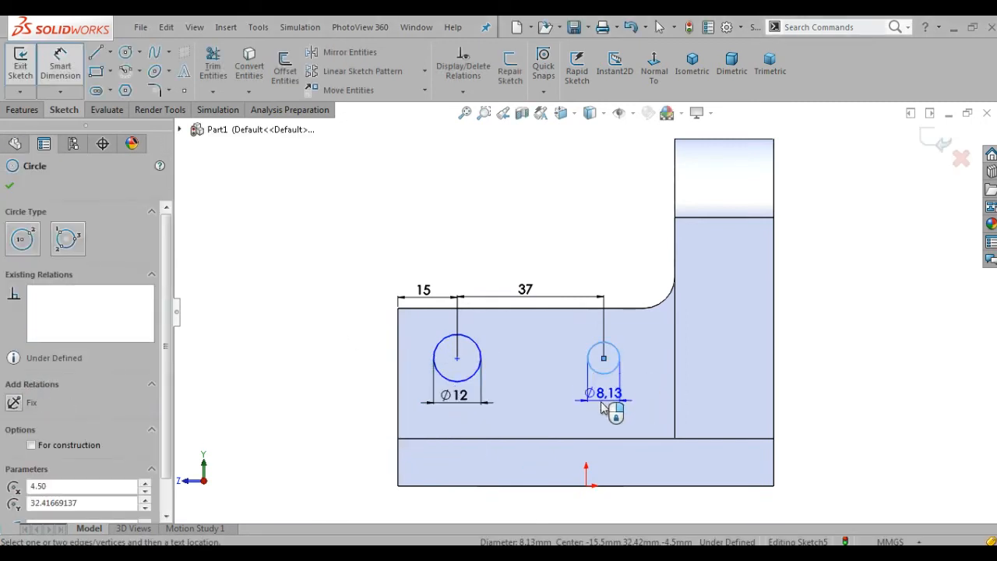
left_click(600, 411)
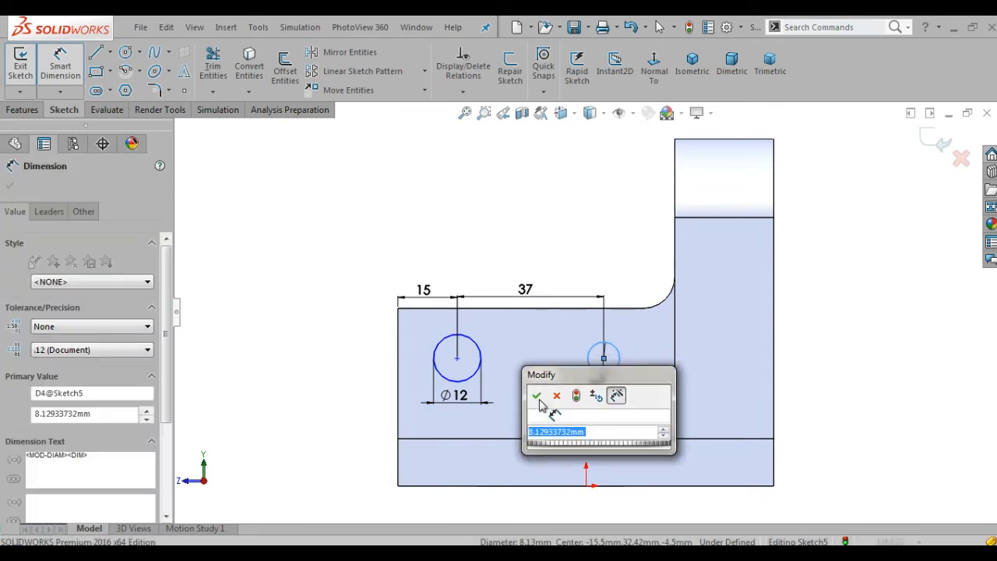
type("12")
left_click(537, 399)
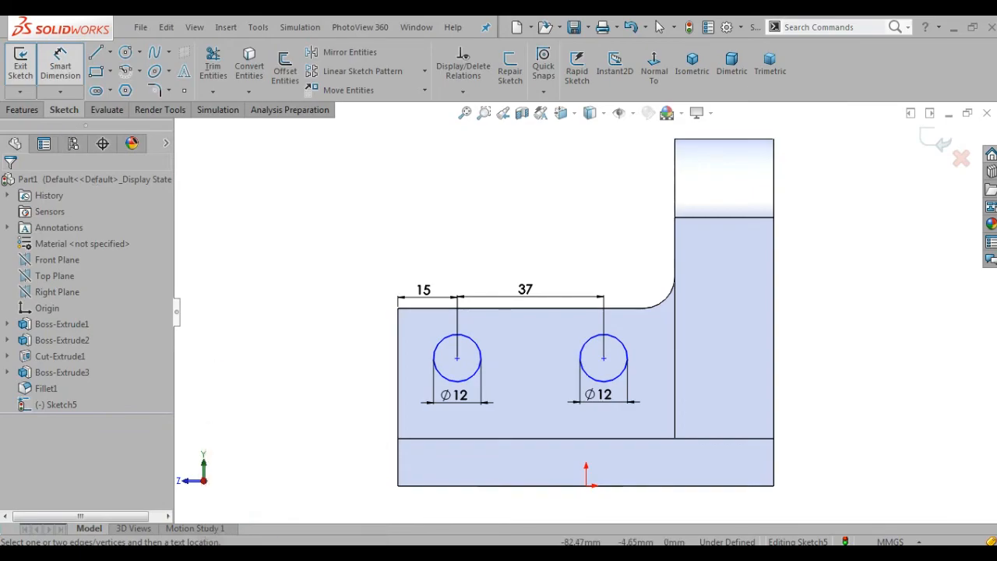
- Check the hole height in the Windows Photo Viewer drawing, and dimension the first circle's center 12 mm above the base plate's top edge in SOLIDWORKS
left_click(293, 544)
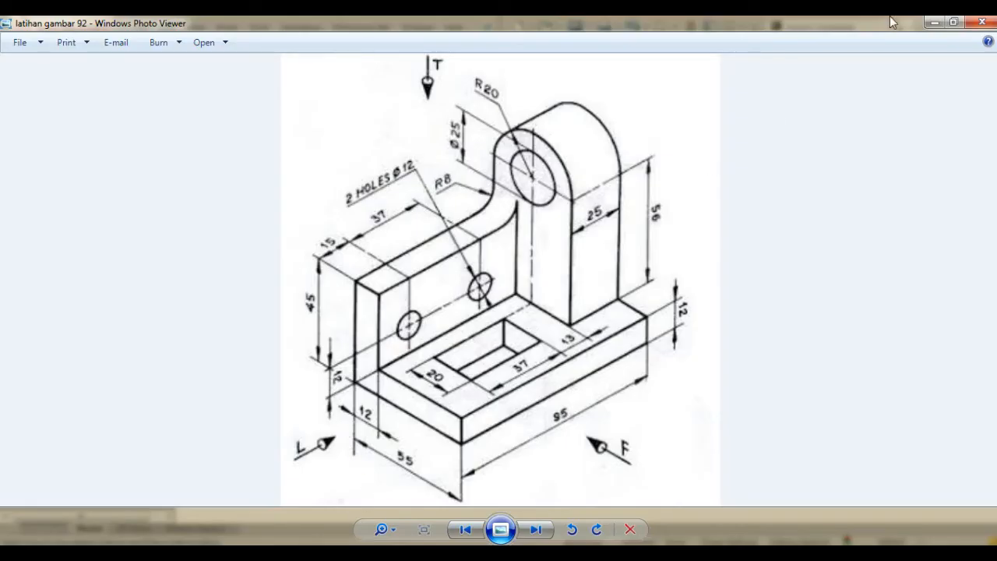
left_click(932, 22)
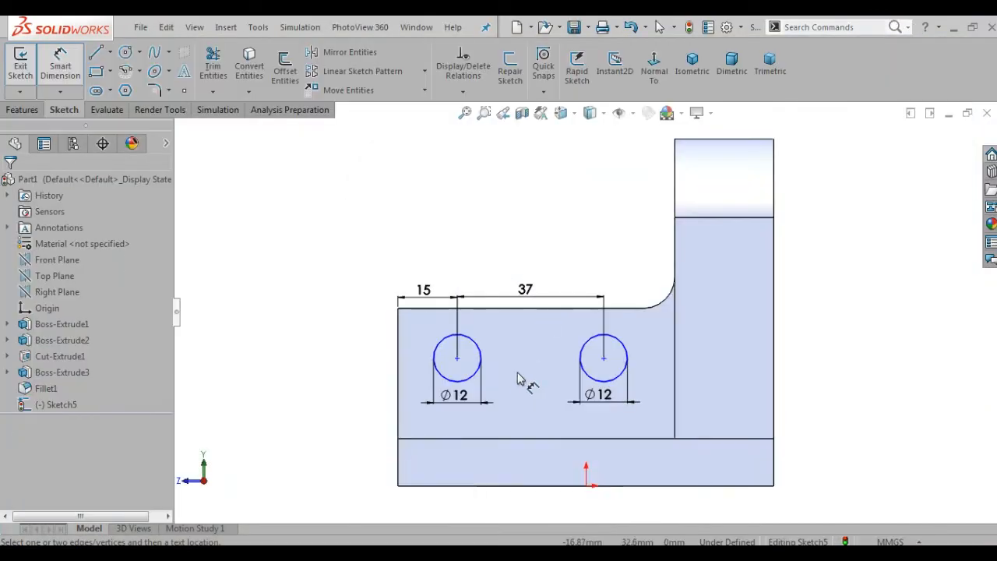
left_click(457, 359)
left_click(429, 440)
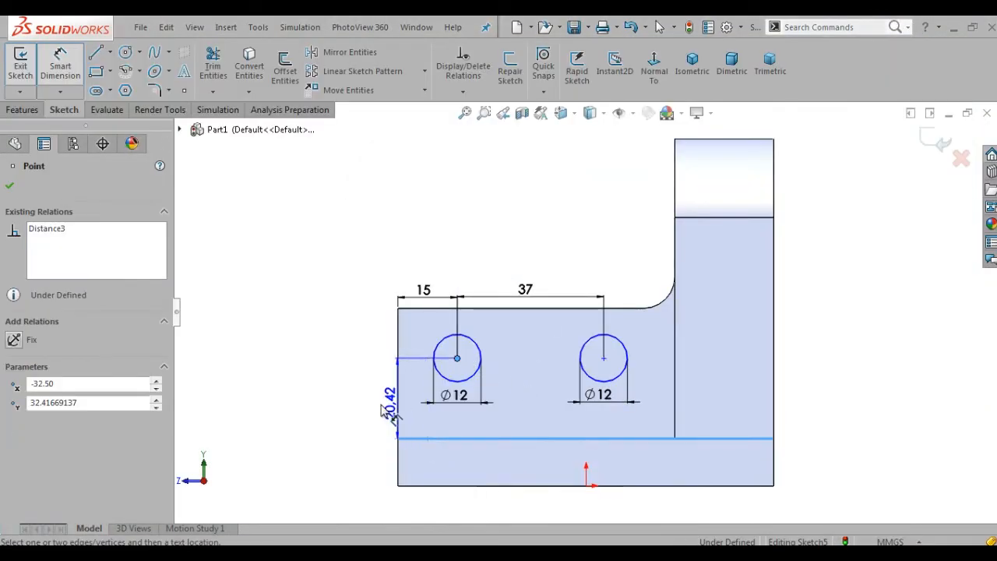
left_click(378, 397)
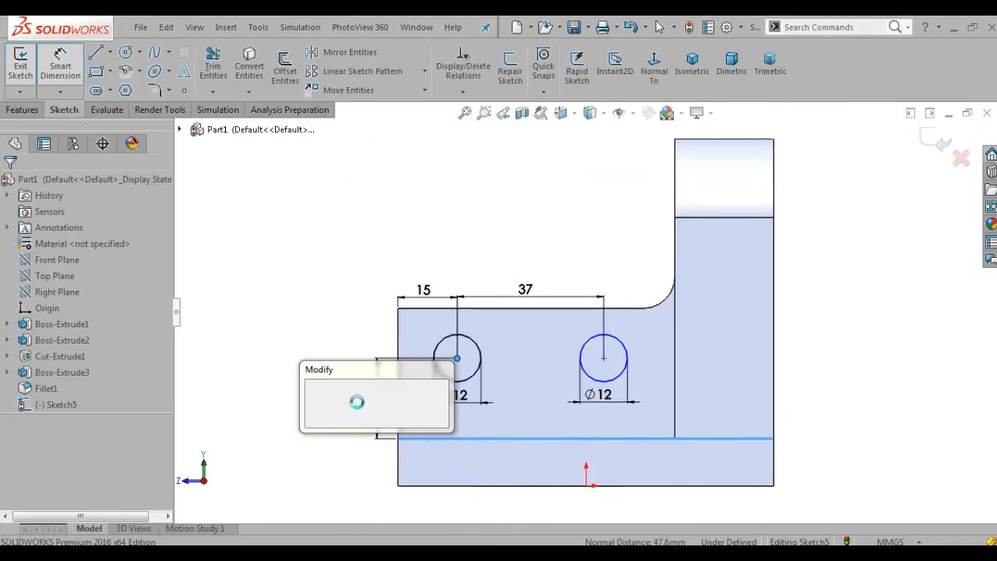
left_click(316, 398)
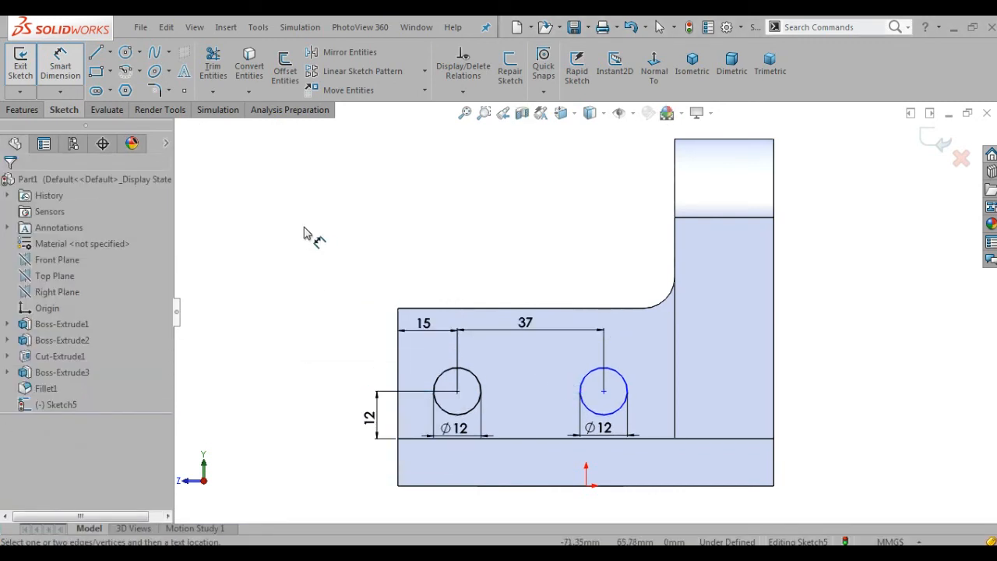
- Cut both circles through the side wall with an Extruded Cut set to Through All
left_click(24, 111)
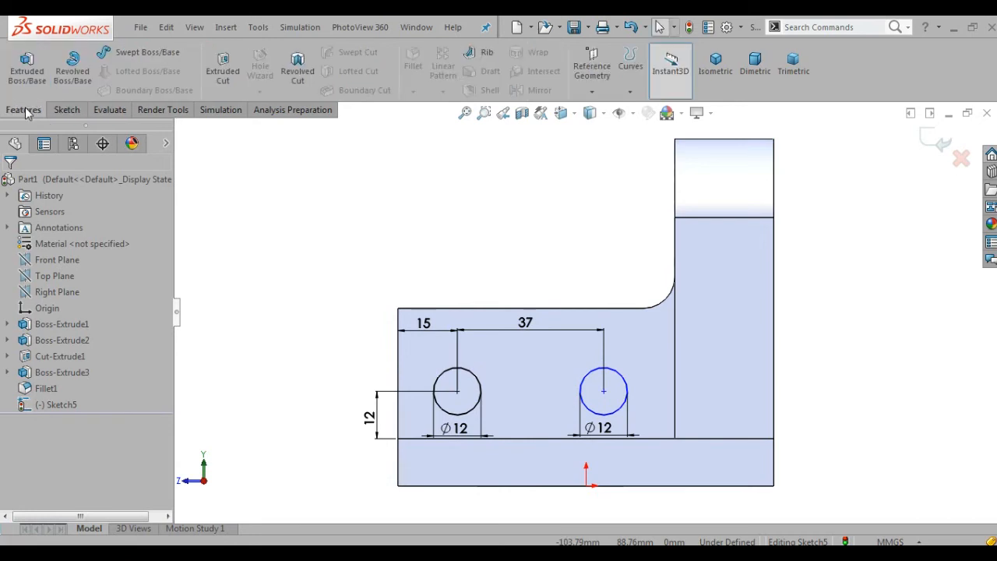
left_click(225, 69)
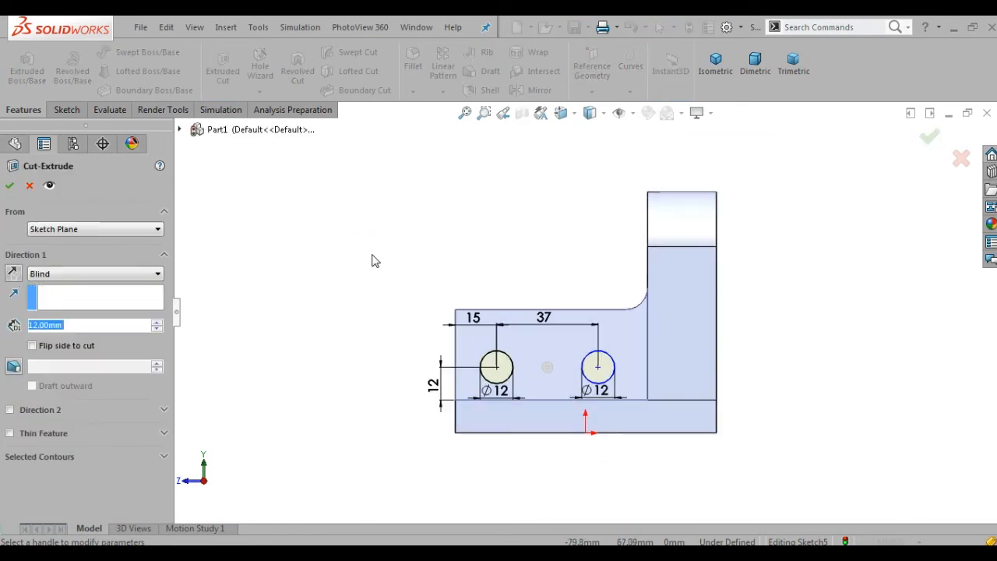
left_click(120, 274)
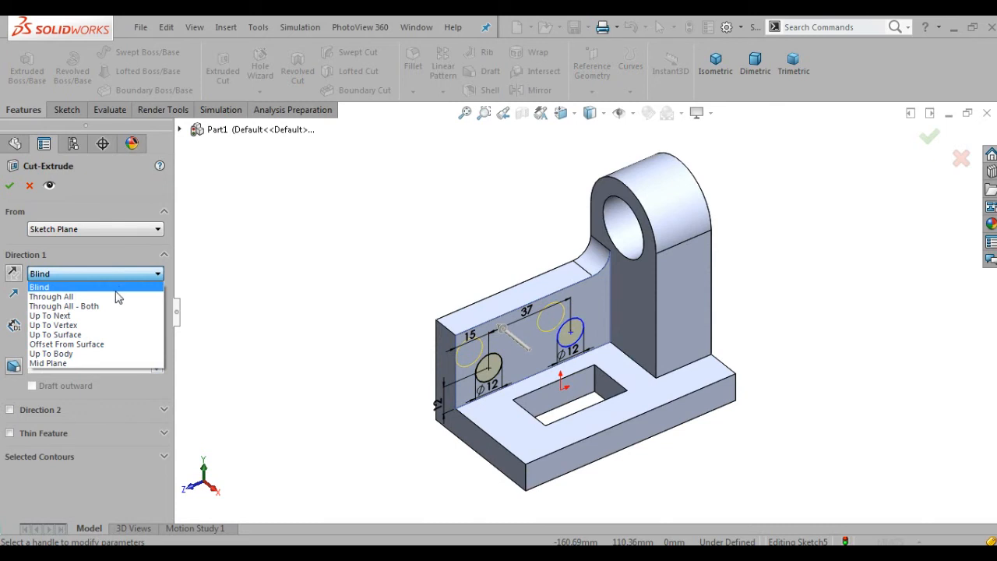
left_click(115, 297)
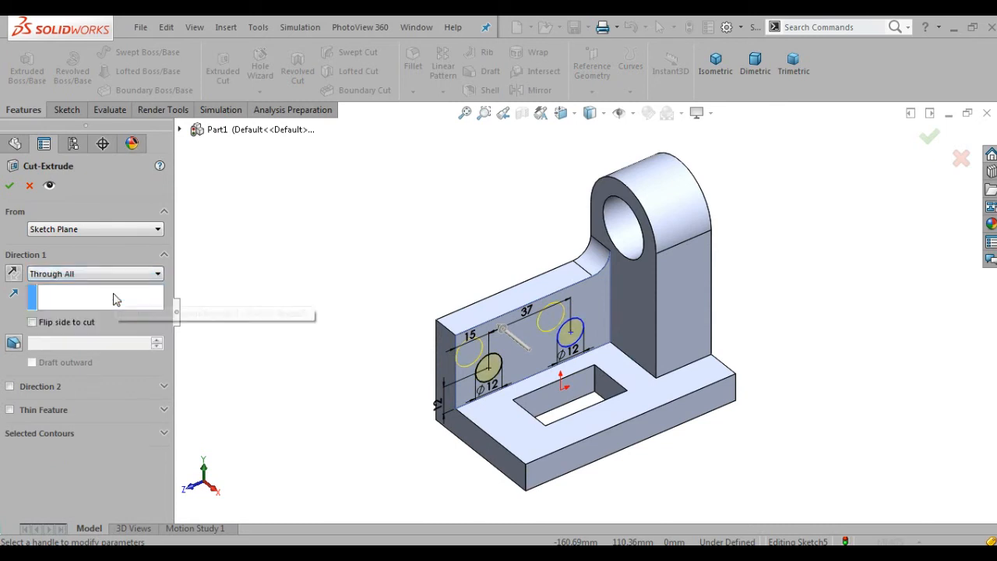
left_click(10, 184)
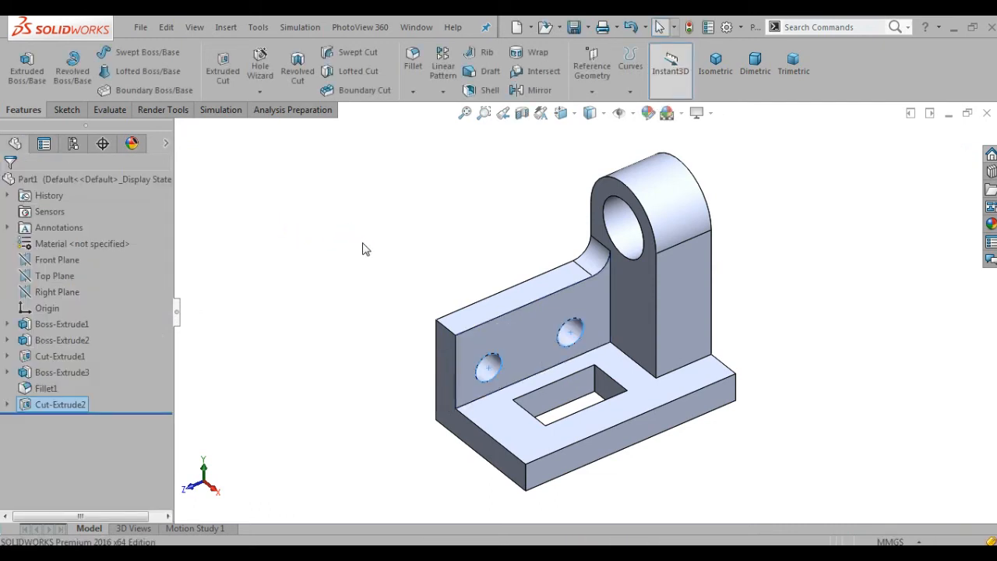
- Inspect the finished bracket and compare its shape with the reference drawing in Windows Photo Viewer, returning to SOLIDWORKS
left_click(363, 249)
scroll(504, 388, "up", 1)
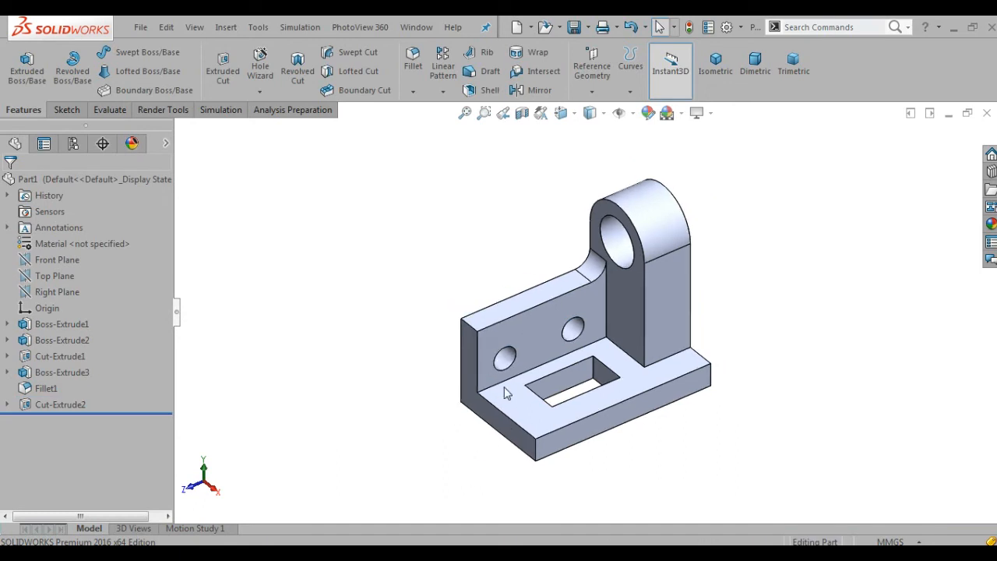
mouse_move(507, 375)
middle_mouse_down()
mouse_move(523, 376)
mouse_move(509, 379)
middle_mouse_up()
scroll(627, 354, "down", 1)
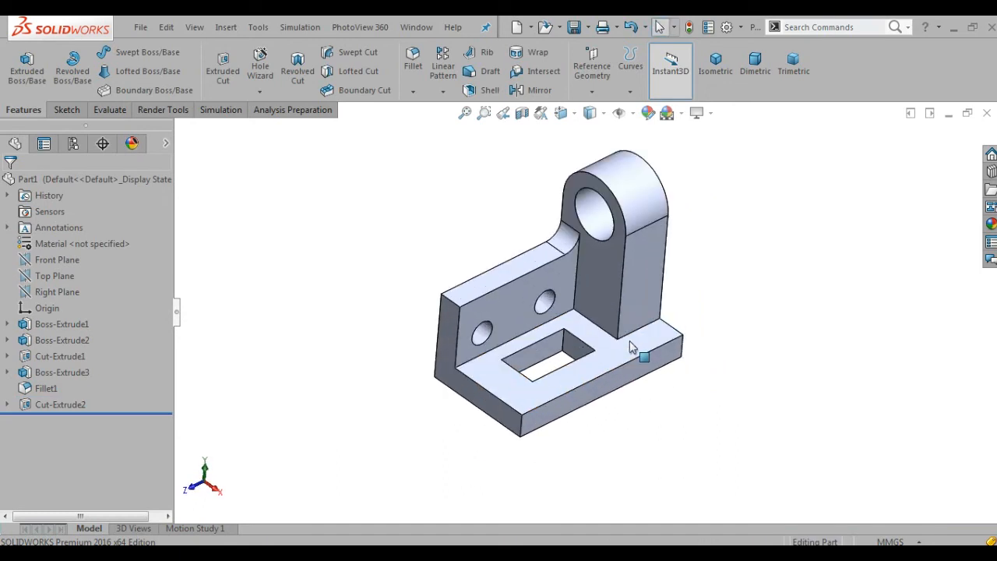
scroll(639, 269, "up", 3)
scroll(600, 308, "down", 3)
middle_click_drag(325, 398, 327, 404)
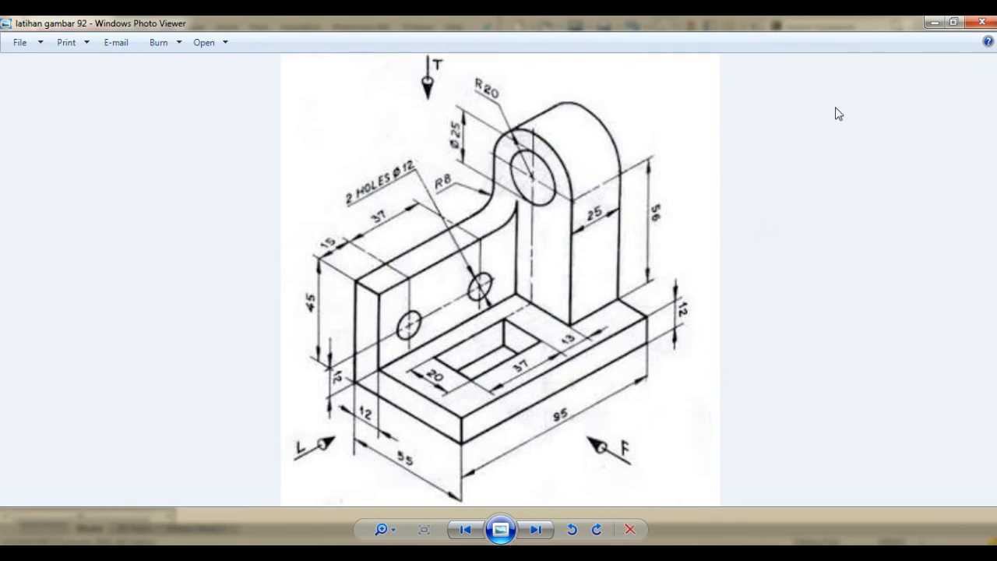
left_click(932, 22)
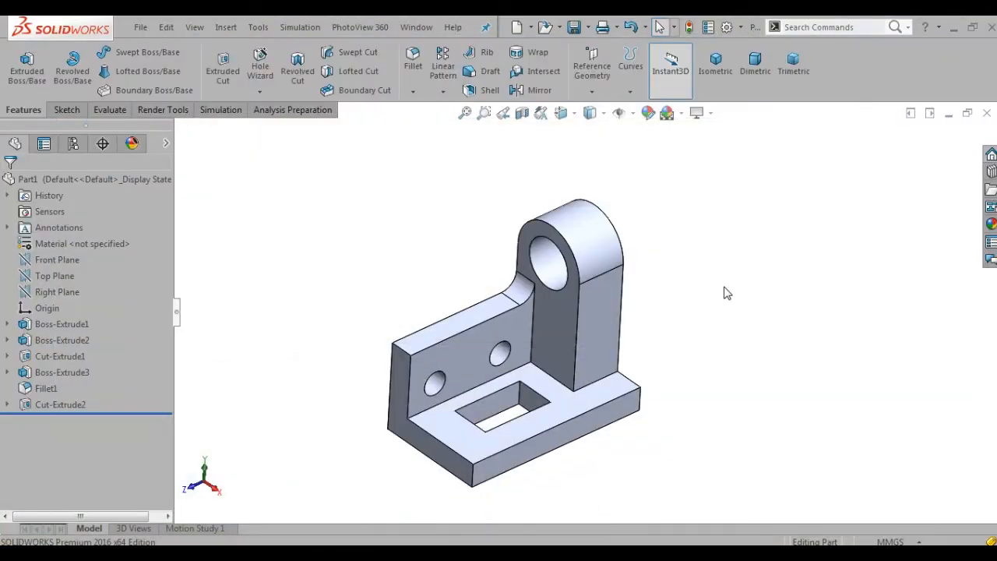
left_click(321, 553)
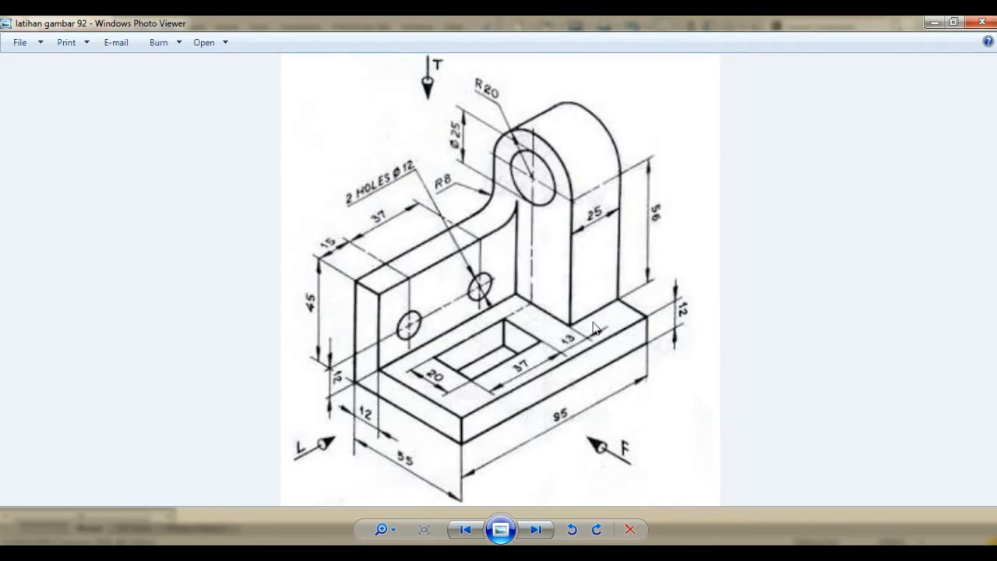
left_click(932, 22)
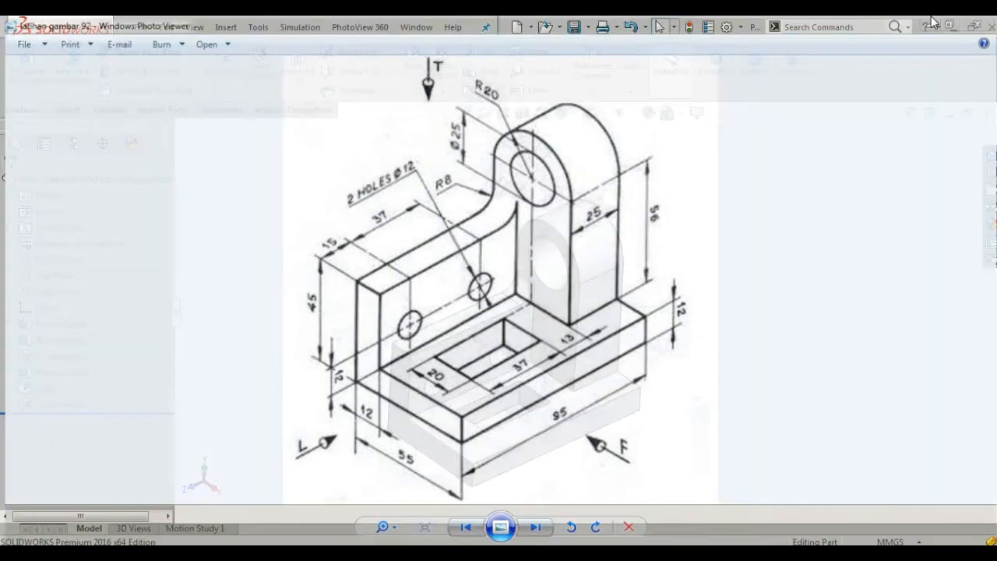
middle_click_drag(680, 305, 673, 299)
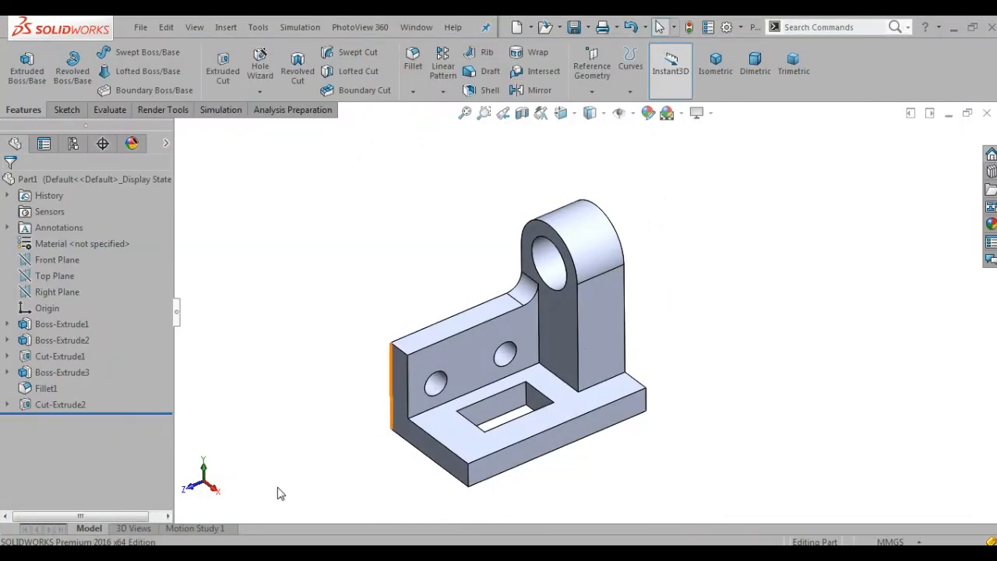
- Check the reference drawing in Windows Photo Viewer, return to SOLIDWORKS, and apply an orange color to the whole part
left_click(322, 553)
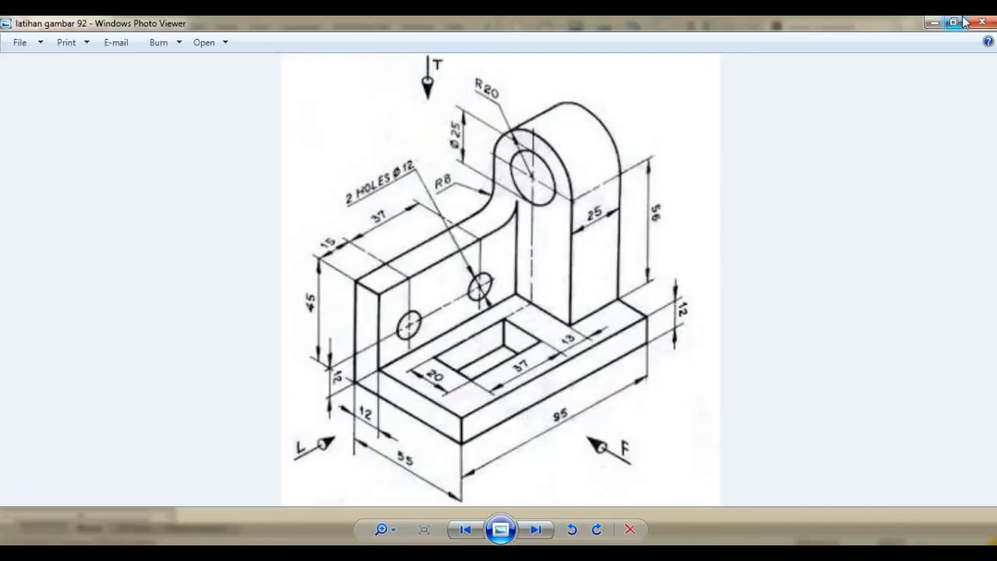
left_click(932, 22)
middle_click_drag(367, 296, 366, 296)
left_click(649, 114)
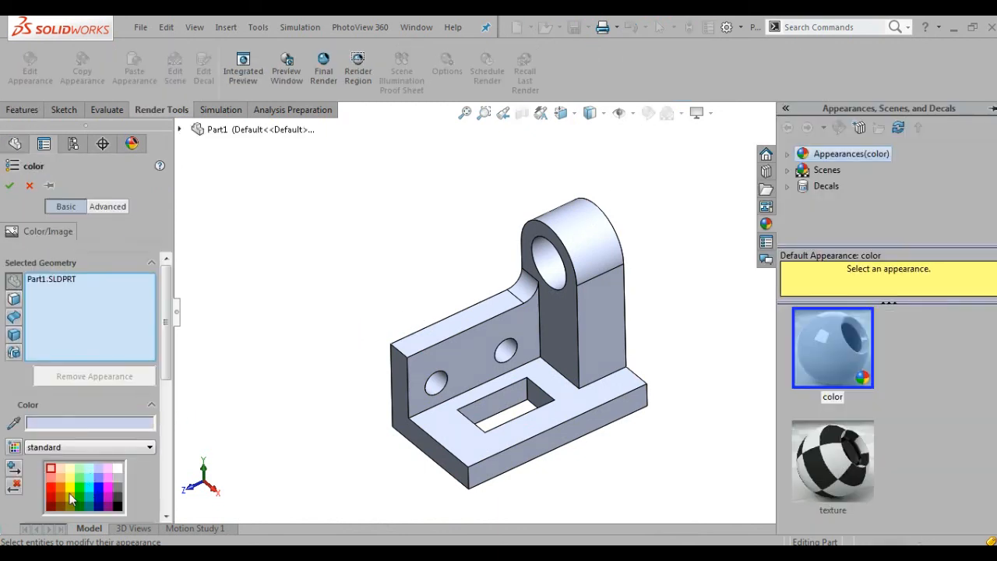
left_click(61, 488)
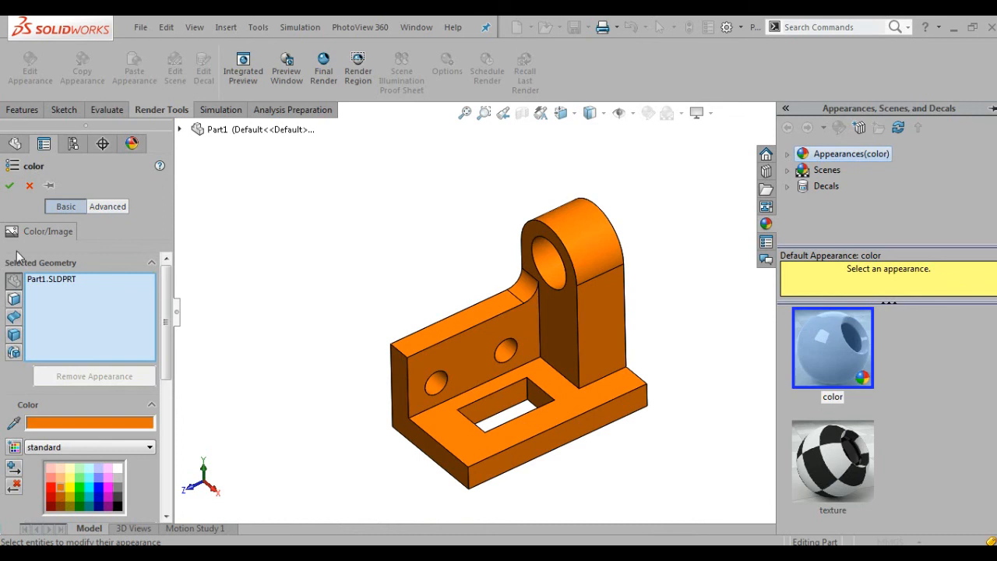
left_click(10, 187)
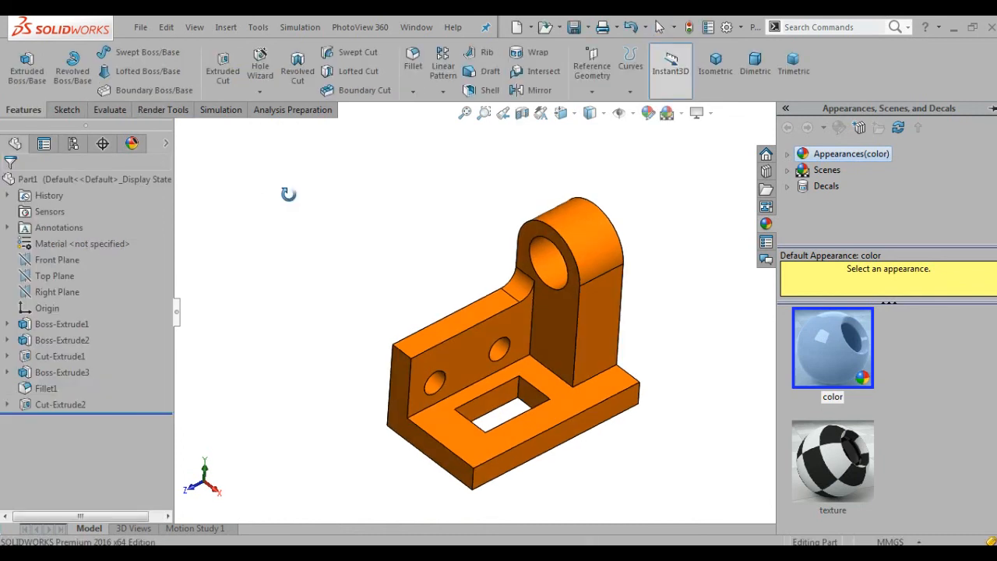
- Color the inner faces of the two side-wall holes and the large hole in the upright dark green
left_click(438, 387)
scroll(510, 360, "down", 3)
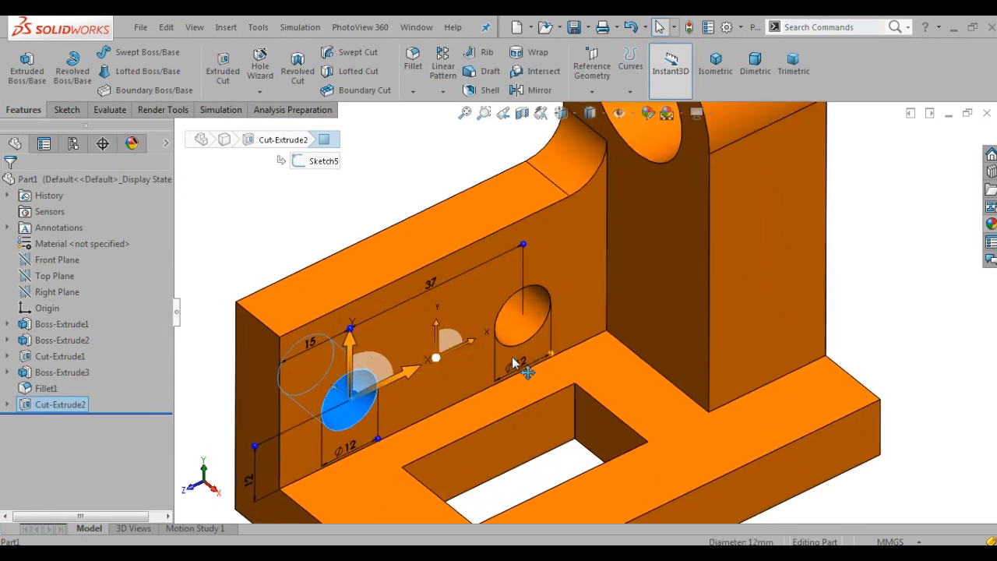
left_click(524, 328, "ctrl")
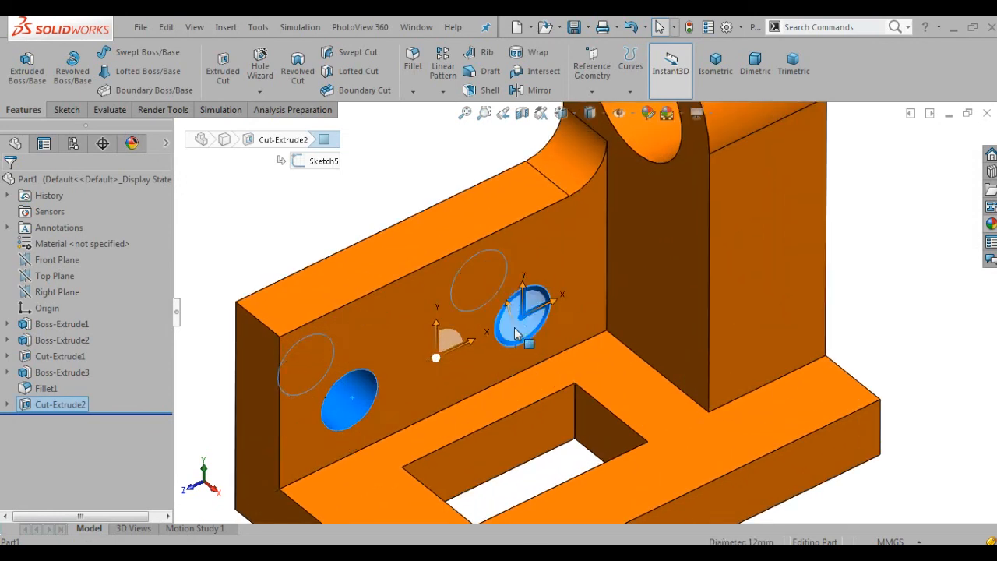
left_click(655, 153, "ctrl")
left_click(651, 114)
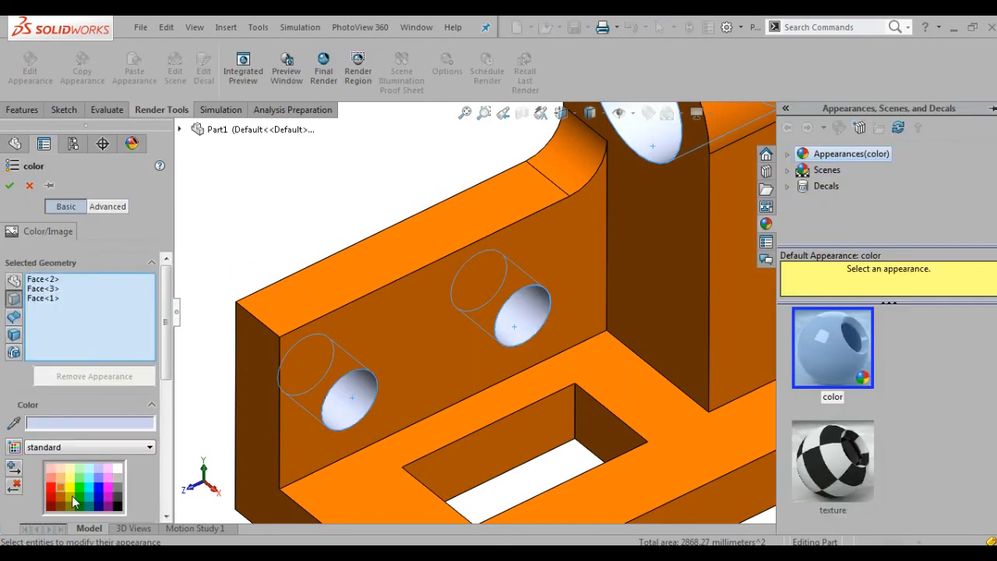
left_click(79, 506)
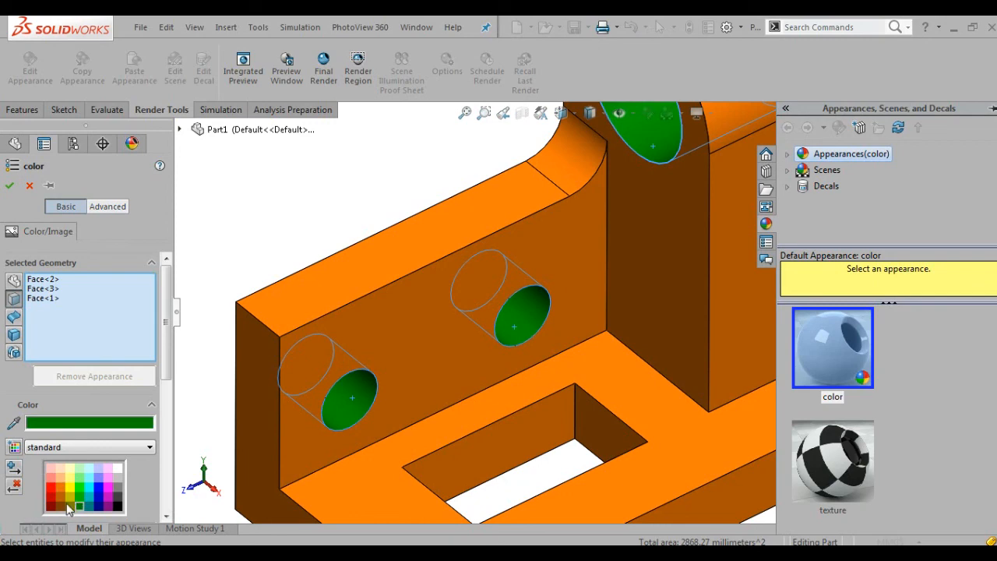
left_click(11, 187)
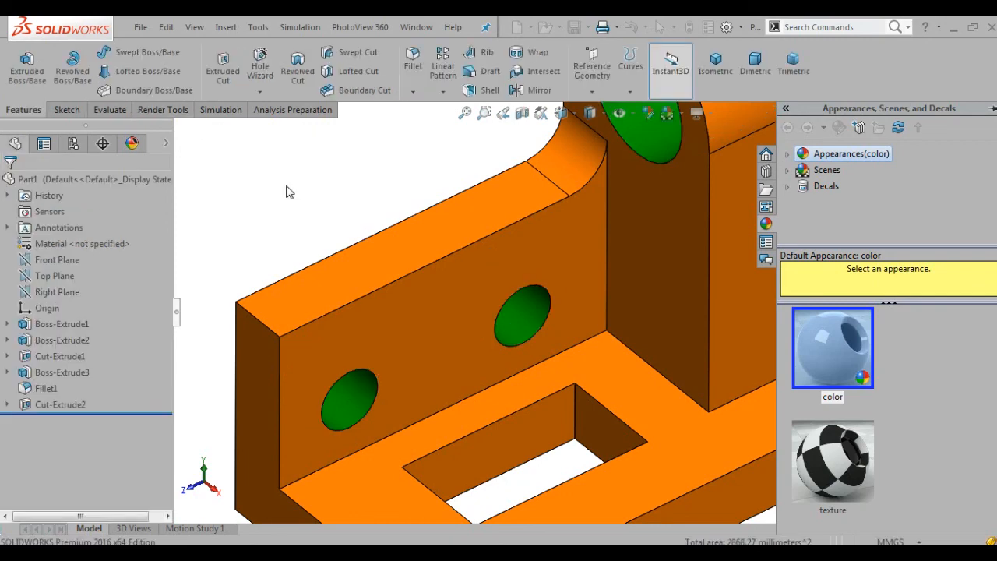
key("f")
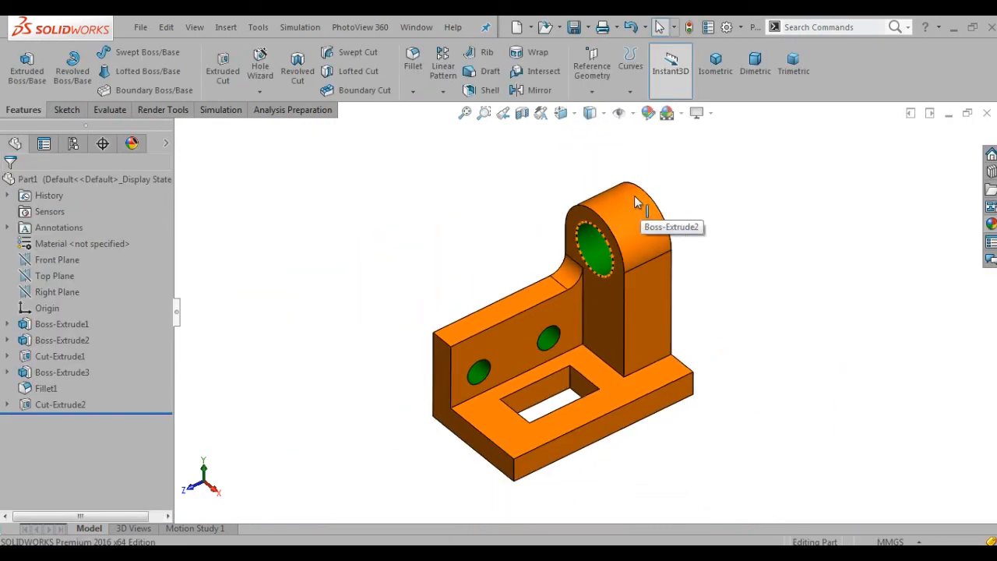
- Try RealView Graphics on the colored bracket and switch it off again
left_click(682, 114)
left_click(709, 114)
left_click(717, 133)
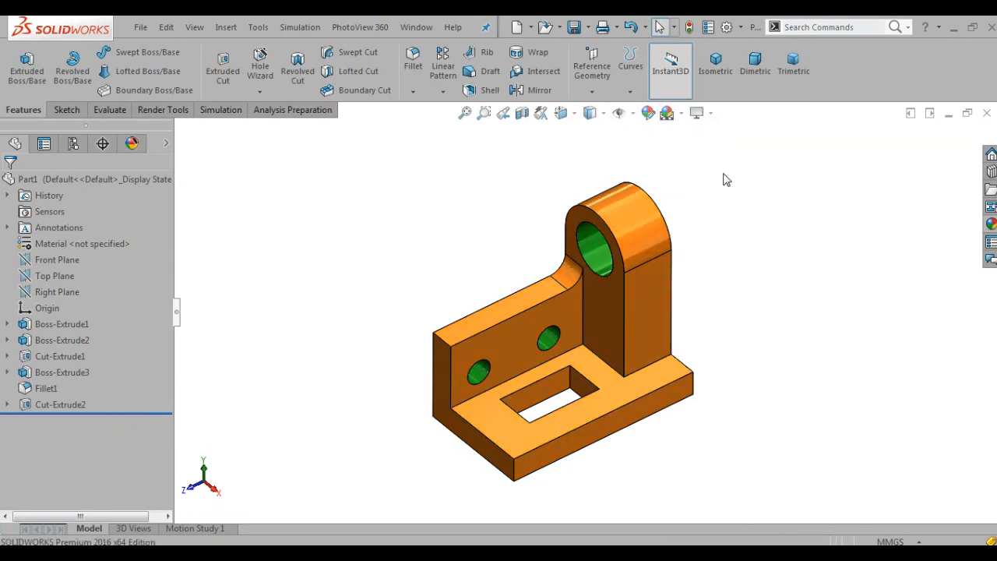
left_click(697, 113)
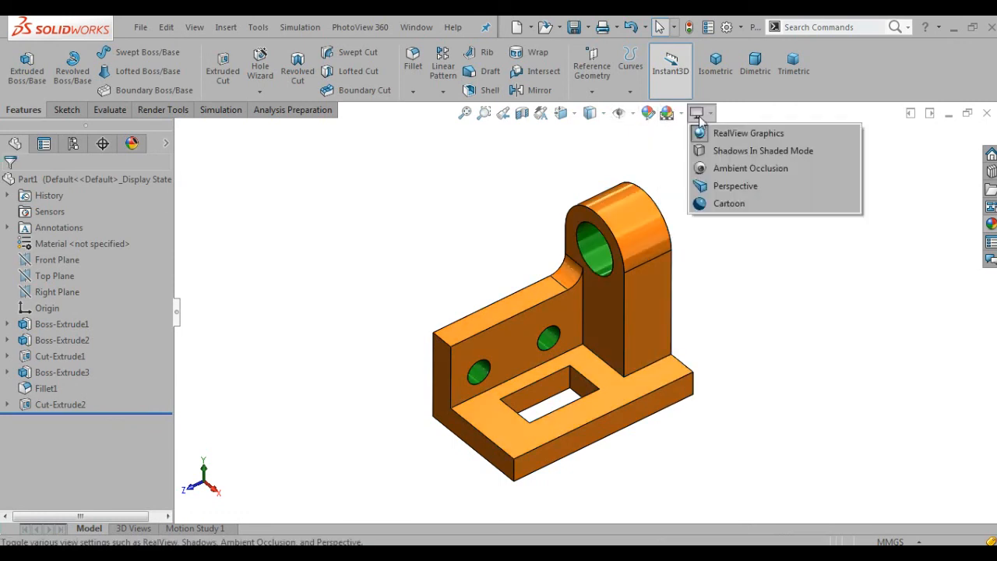
left_click(717, 132)
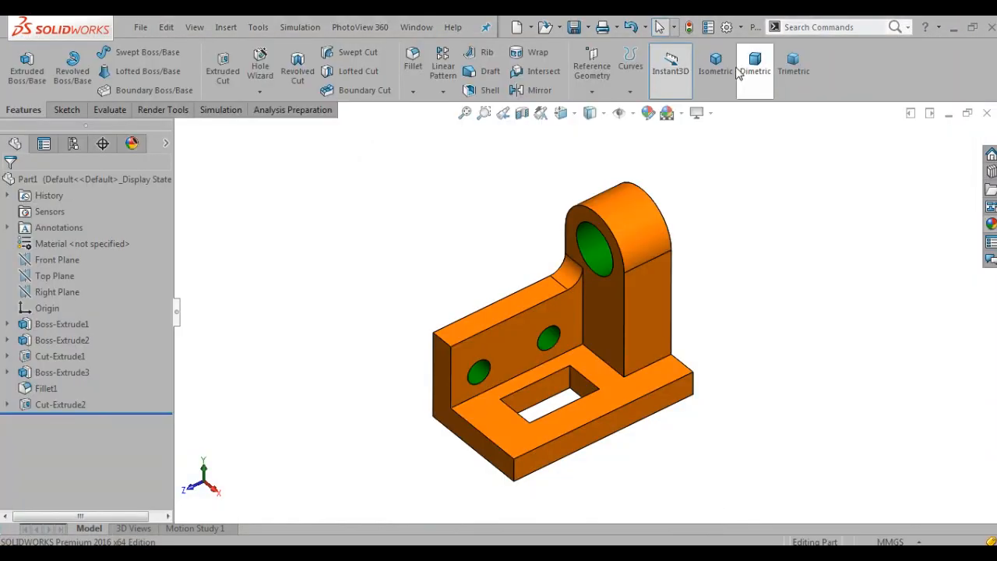
- Show the finished bracket in the standard isometric view
left_click(715, 66)
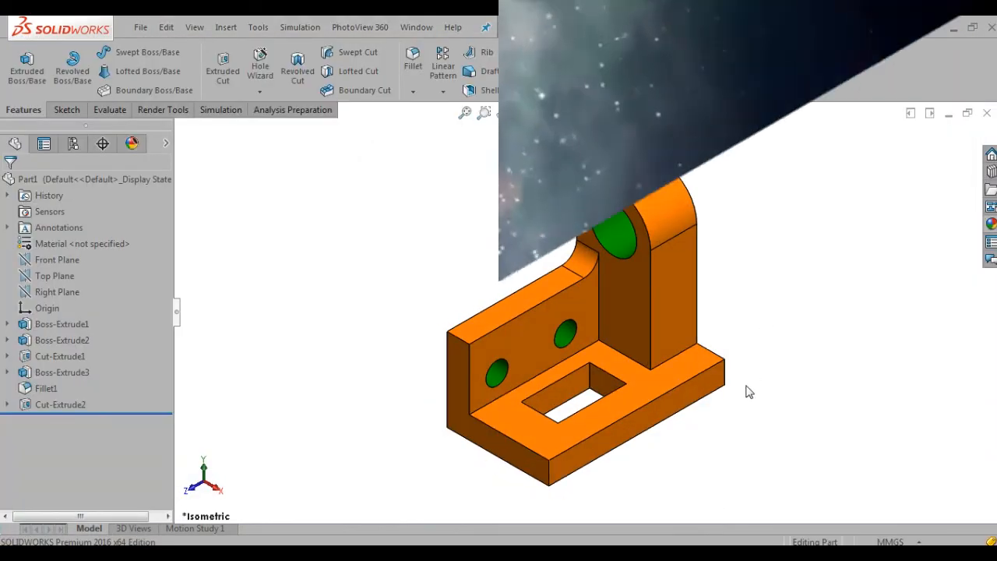